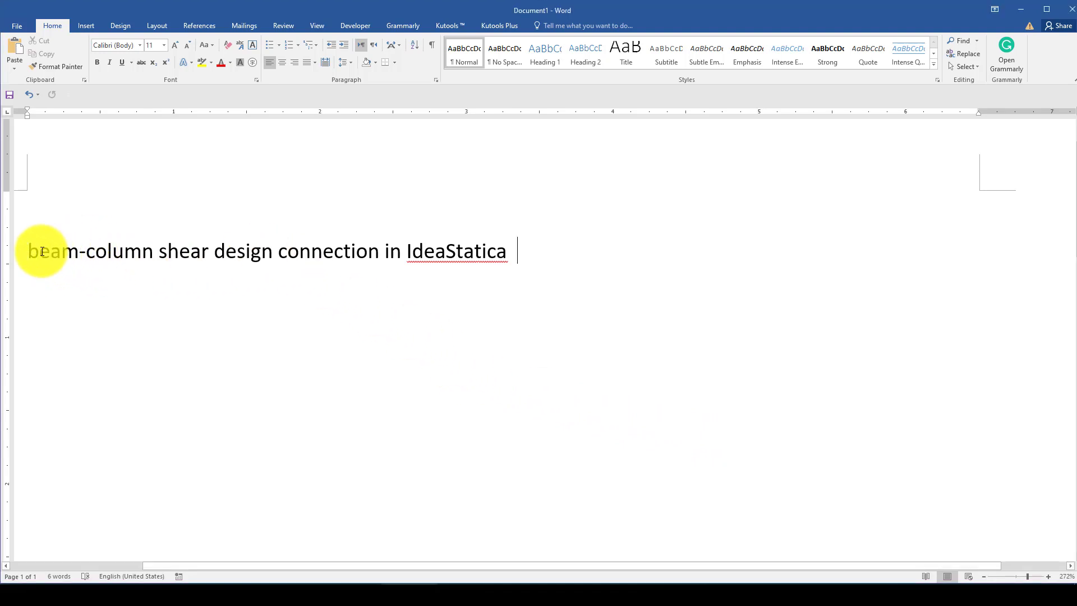
Create a connection from the first shear connection template, named 'Shear-Connection'.
scroll(38, 251, "up", 2, "ctrl")
scroll(162, 271, "down", 3, "ctrl")
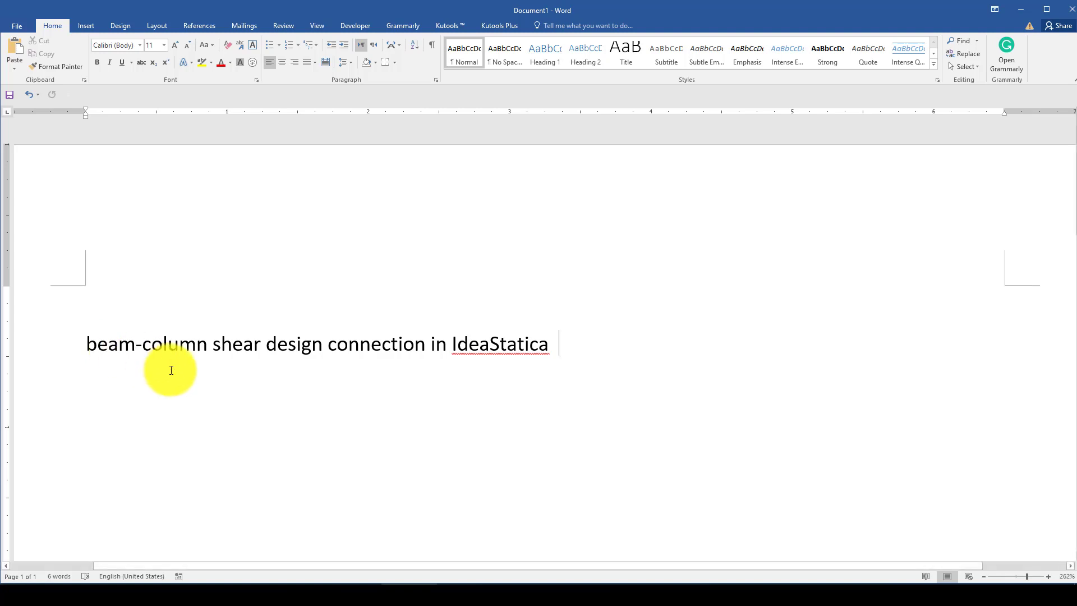
left_click(757, 583)
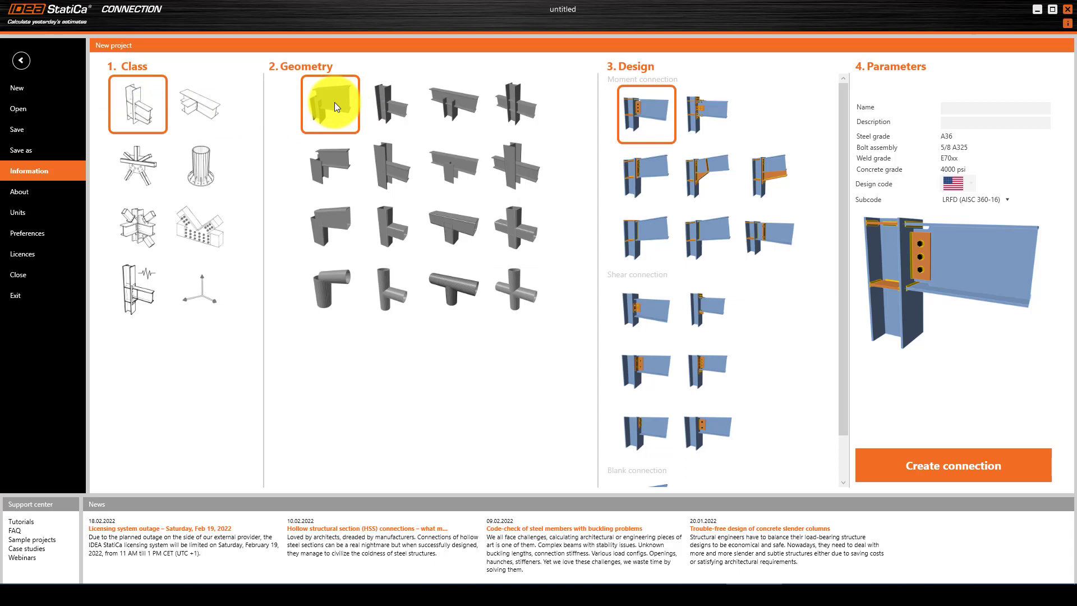
left_click(654, 303)
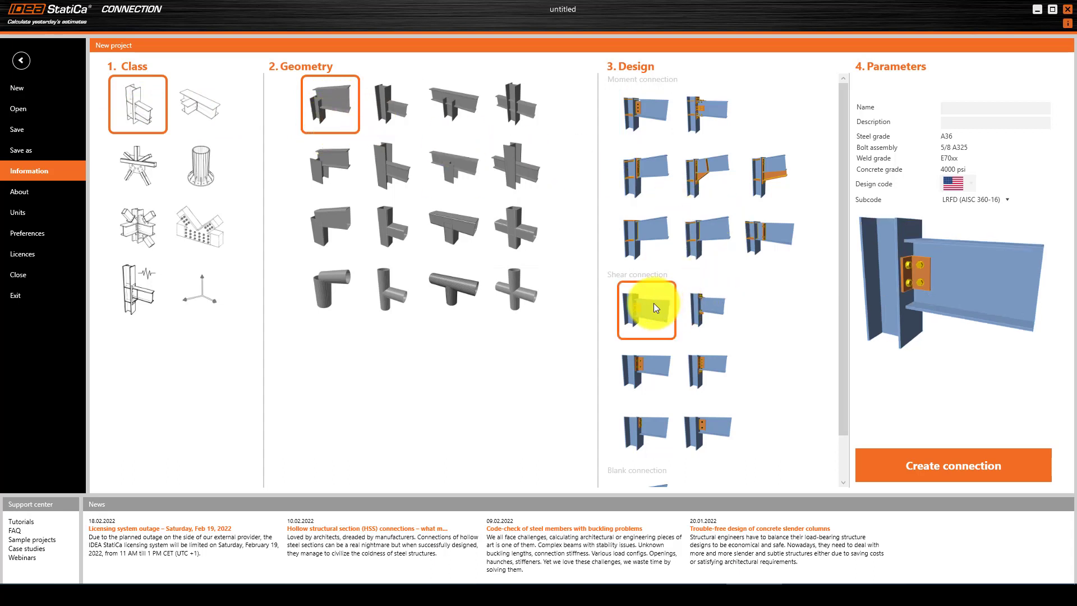
left_click(954, 108)
type("Shear")
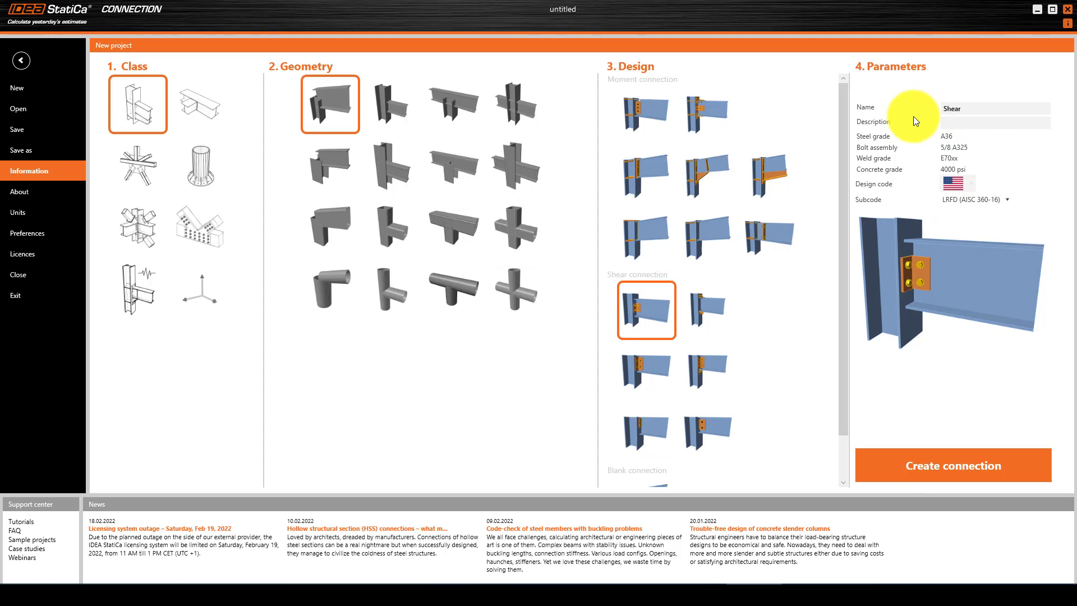
type("-Connection")
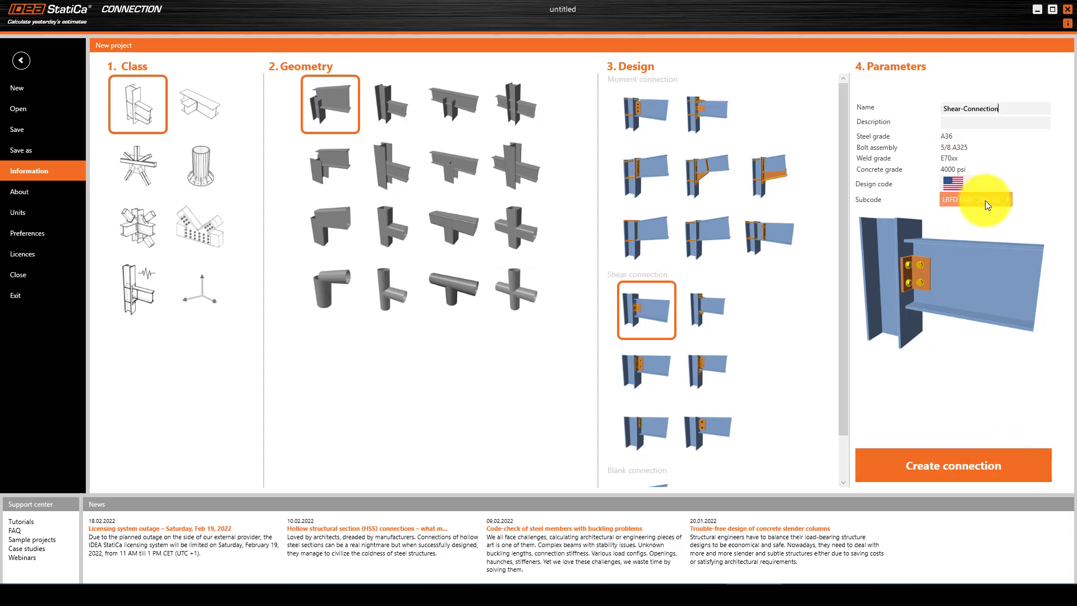
left_click(930, 466)
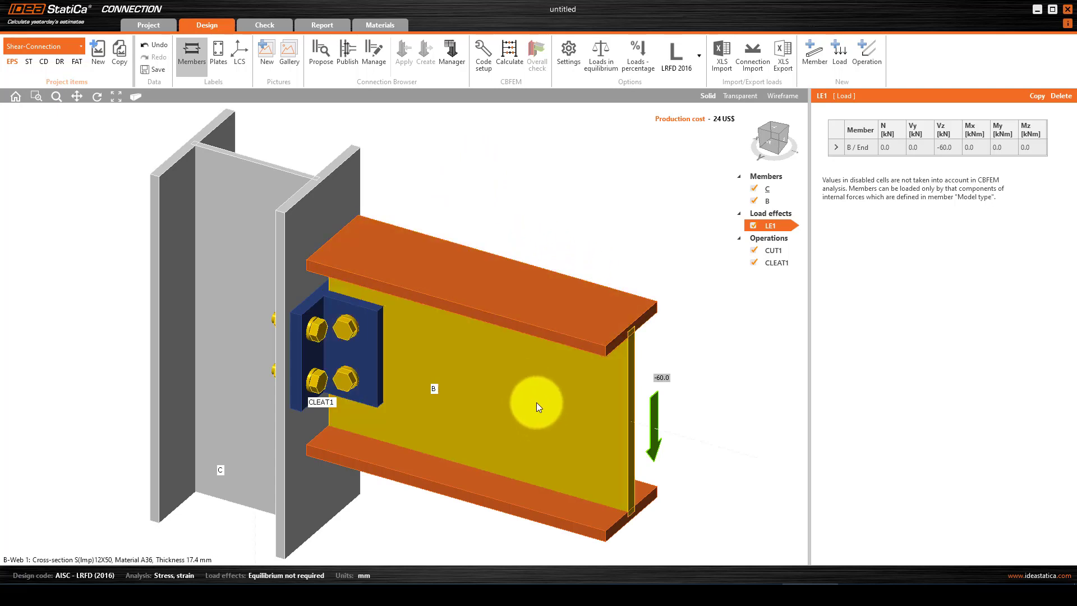
scroll(507, 372, "down", 5)
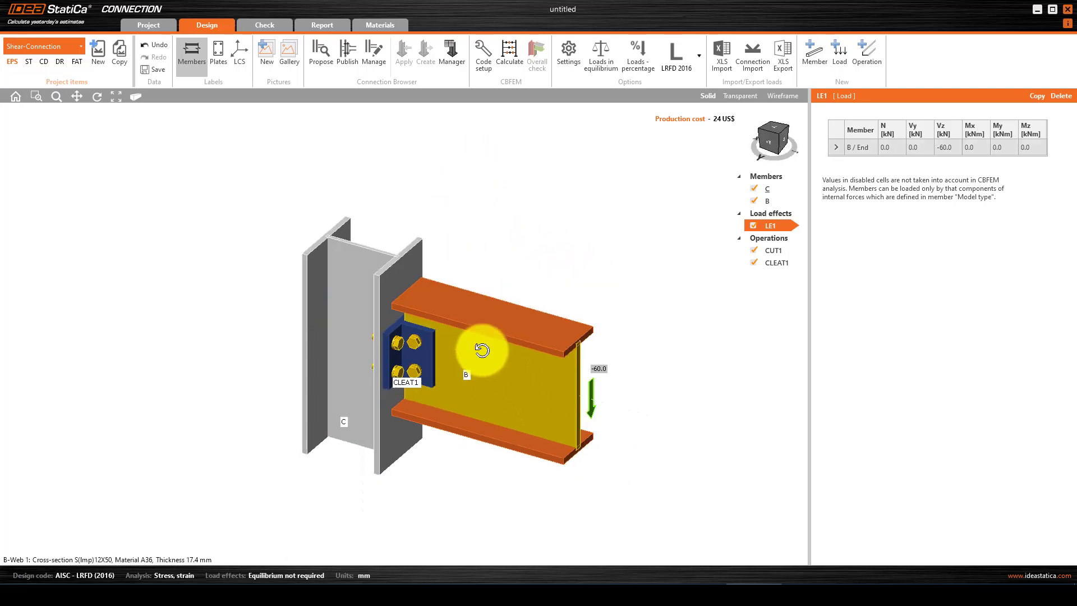
left_click(774, 190)
left_click(772, 202)
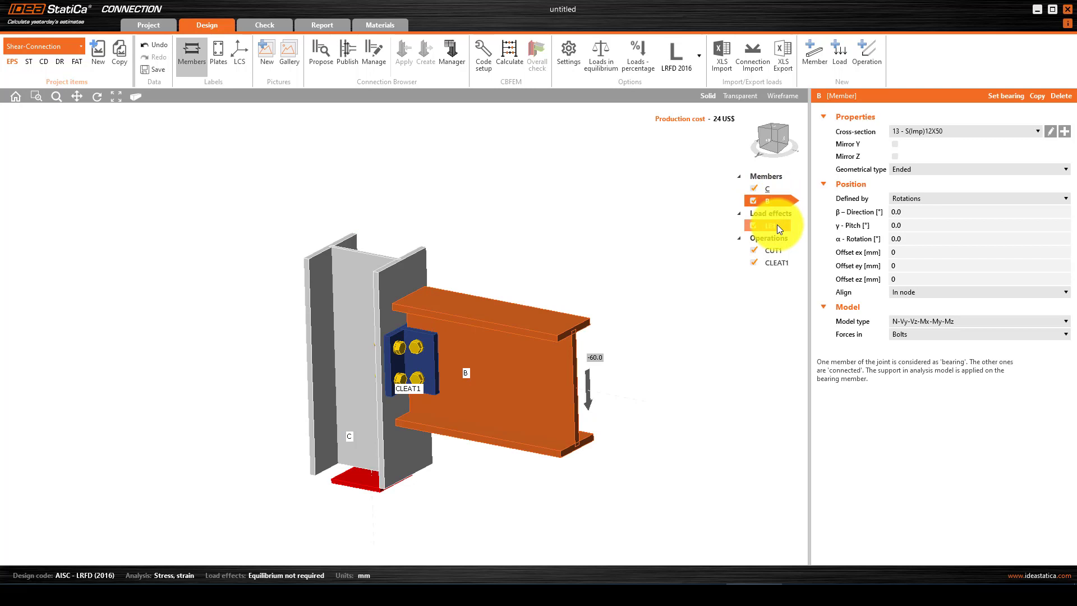
left_click(779, 226)
scroll(392, 415, "down", 3)
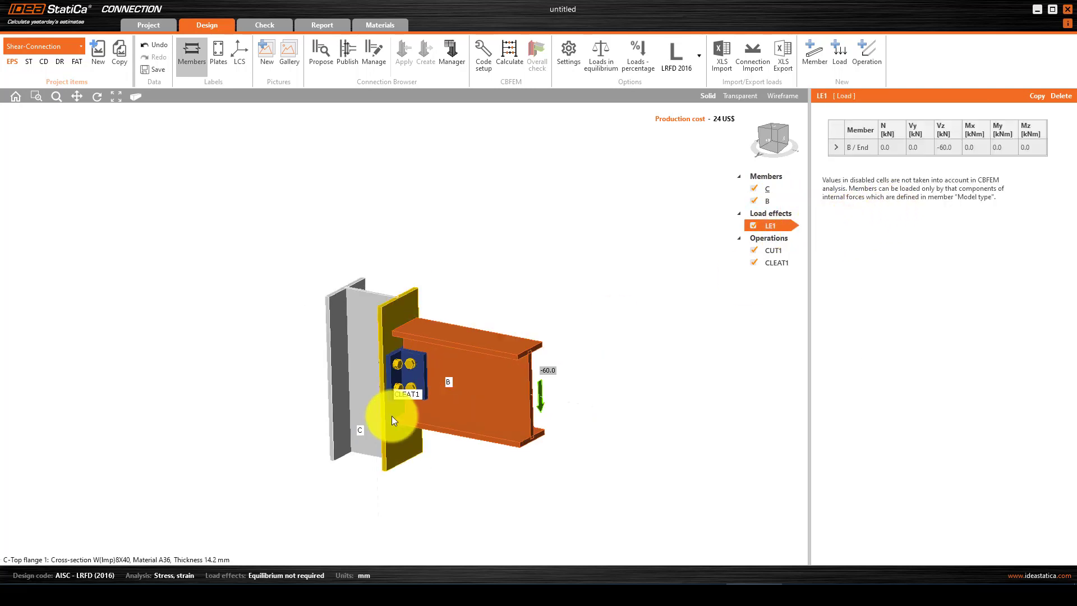
scroll(395, 416, "up", 5)
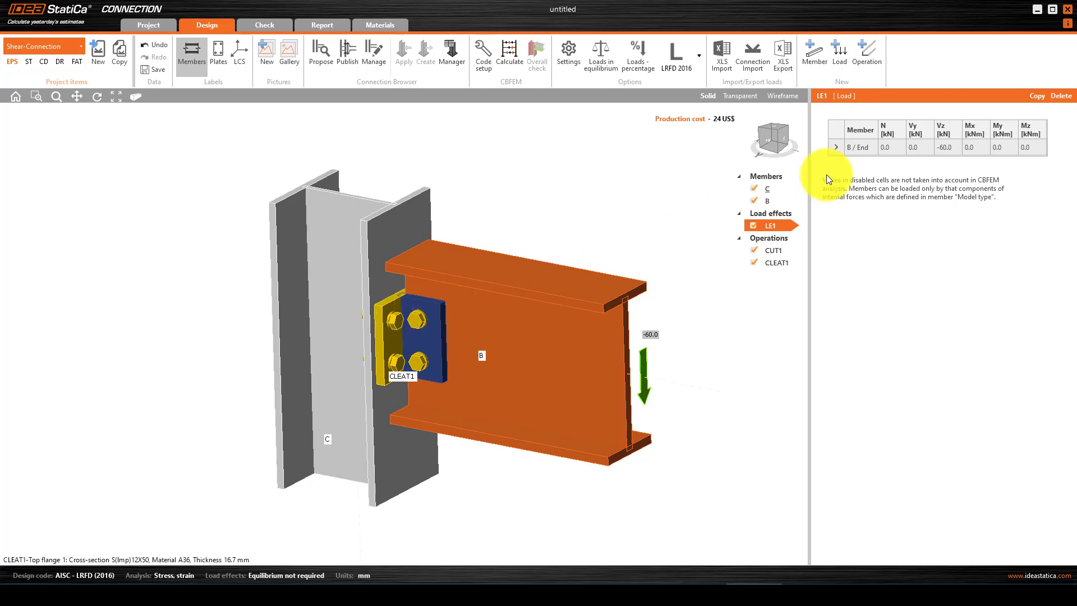
left_click(401, 309)
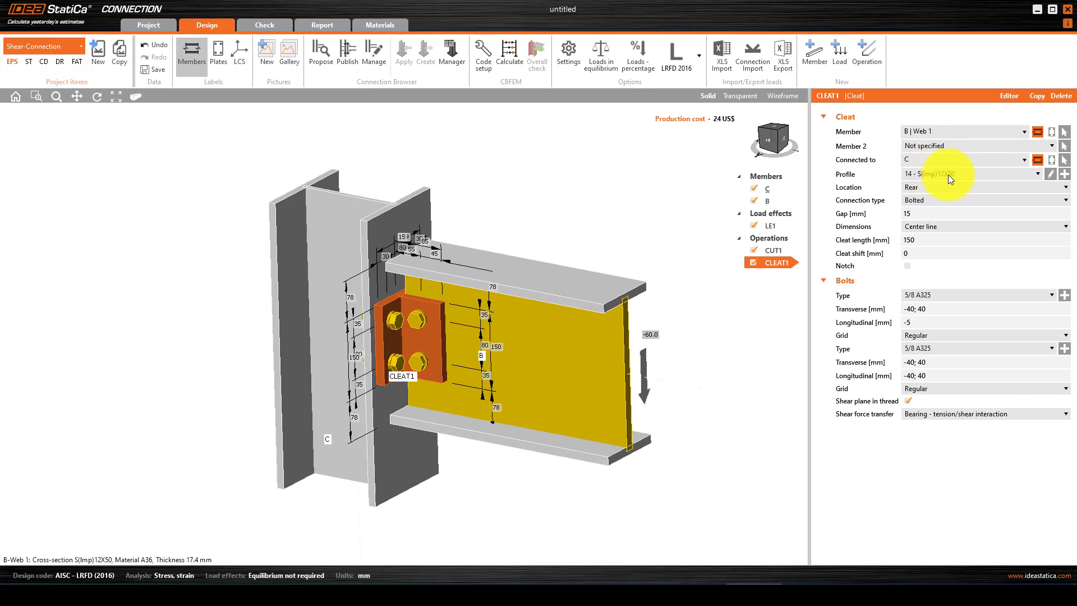
left_click(1051, 174)
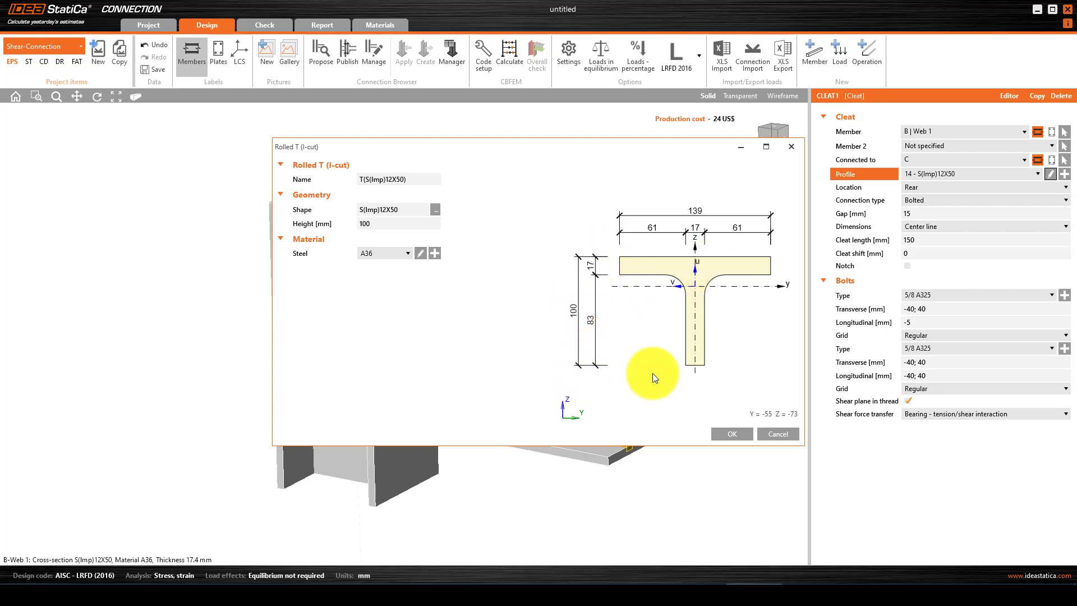
left_click(772, 435)
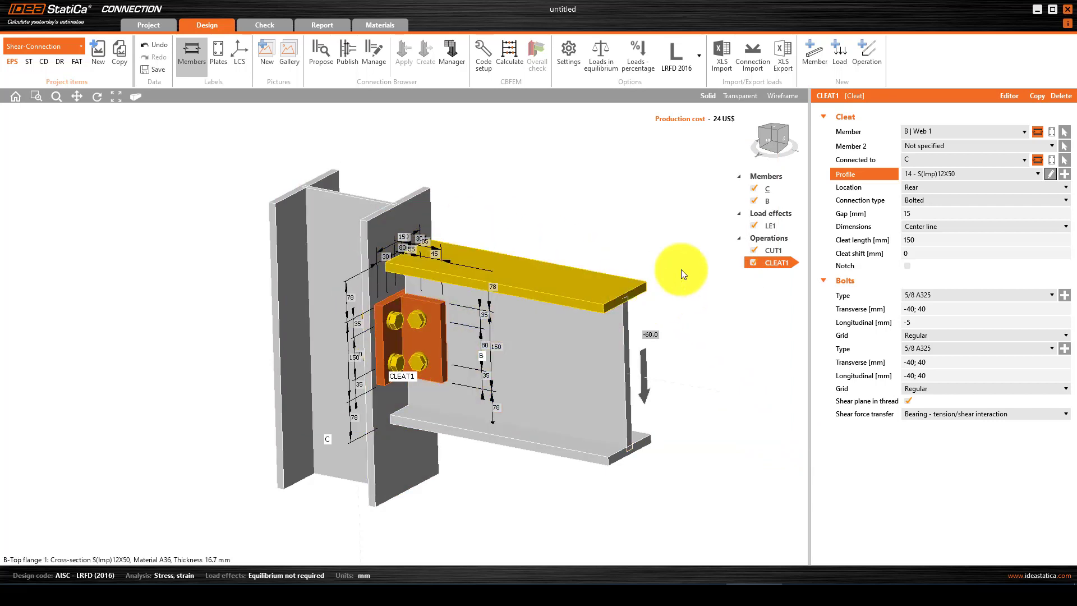
Show the LE1 load case values again.
left_click(758, 226)
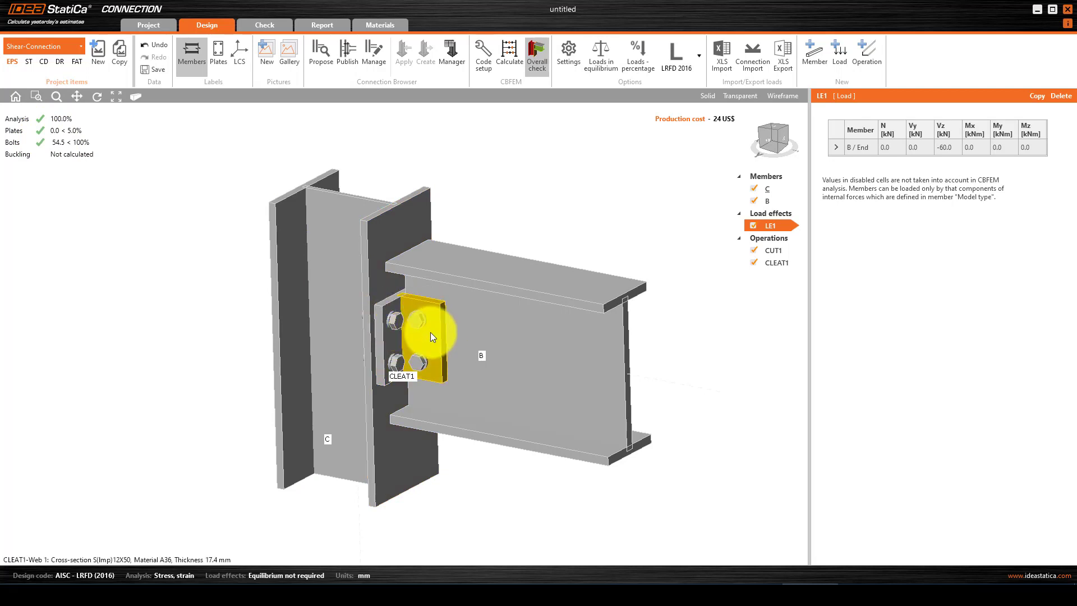
In CLEAT1's tee profile, try the S(Imp)12X40.8 and then S(Imp)10X25.4 shapes.
left_click(394, 306)
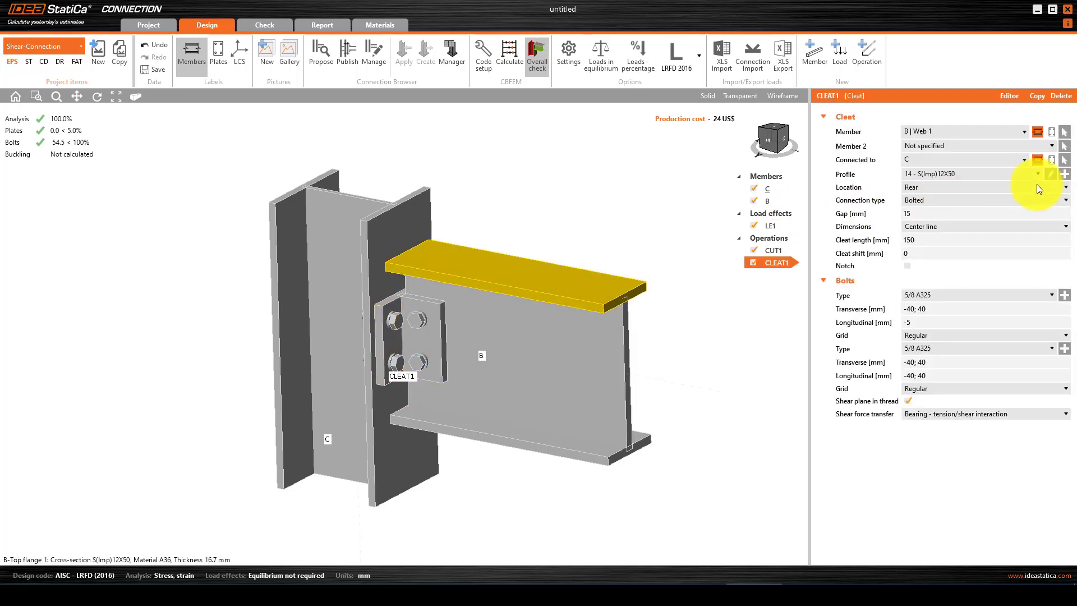
left_click(1049, 174)
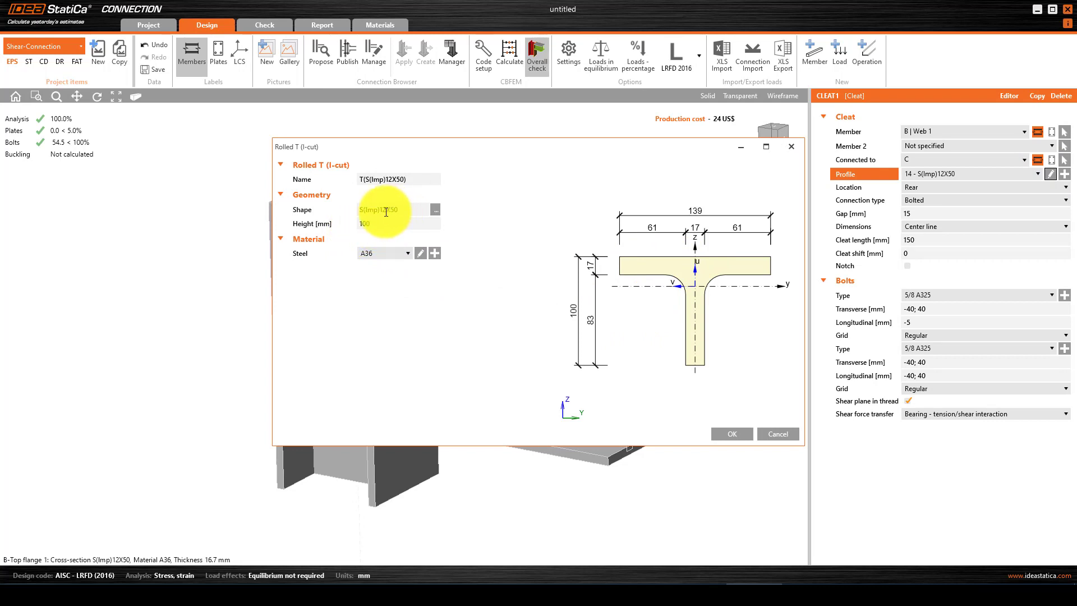
left_click(436, 209)
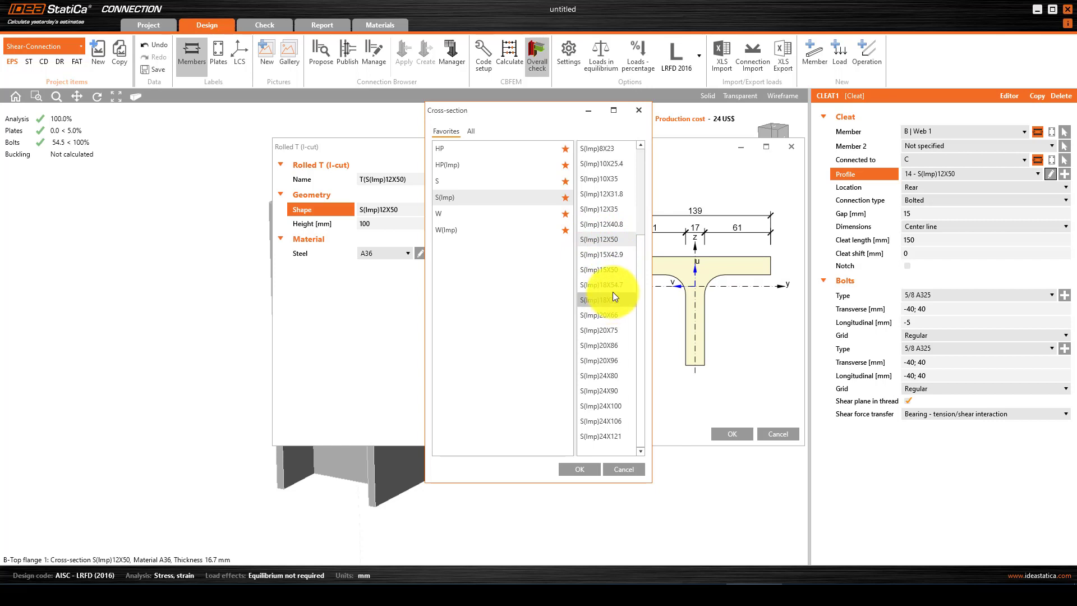
left_click(621, 229)
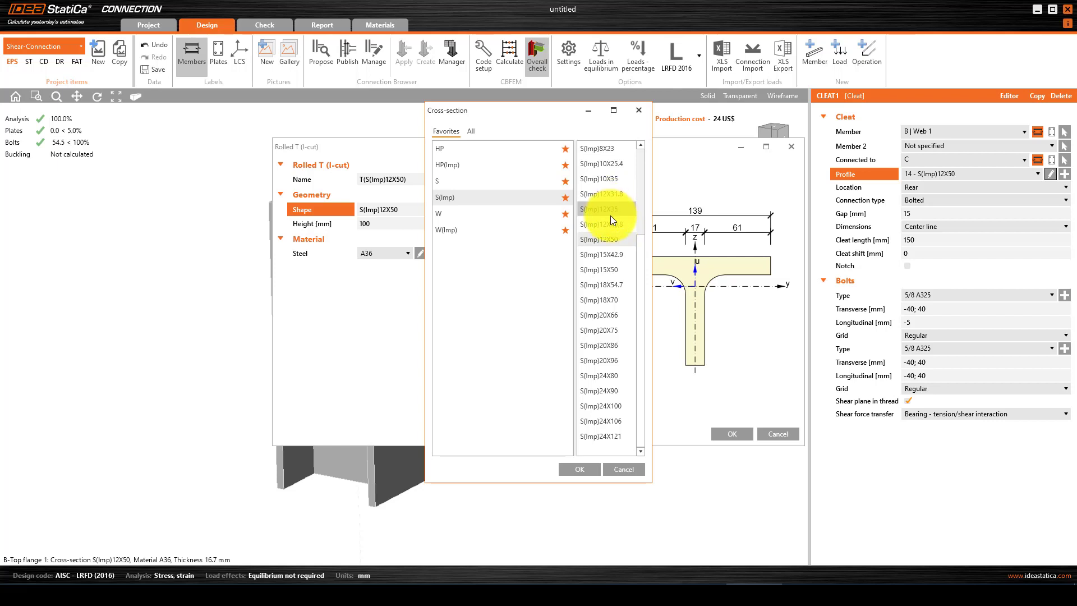
left_click_drag(556, 109, 452, 114)
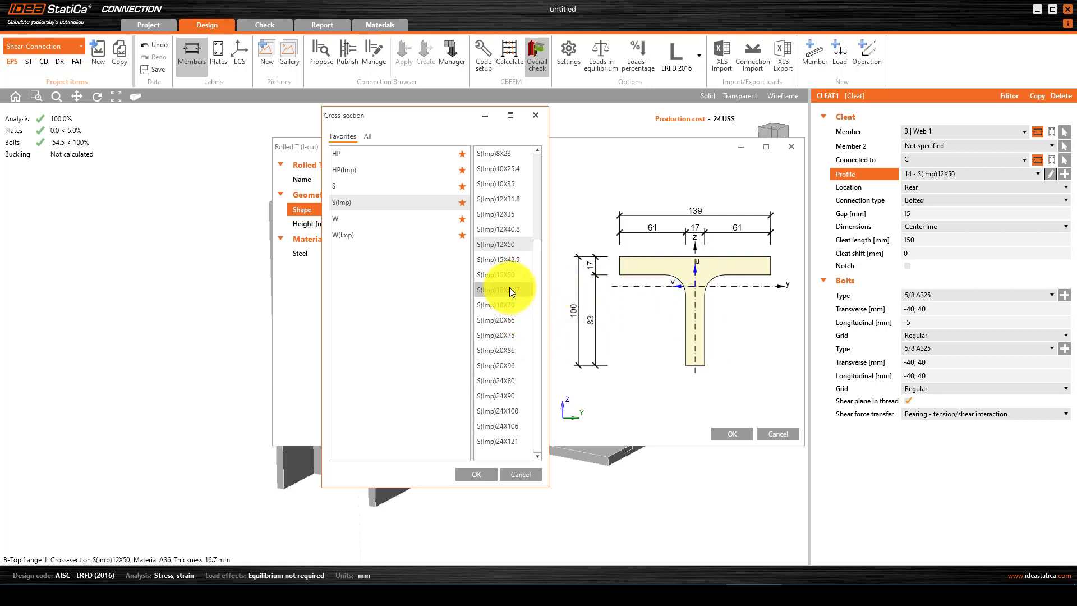
scroll(510, 289, "up", 1)
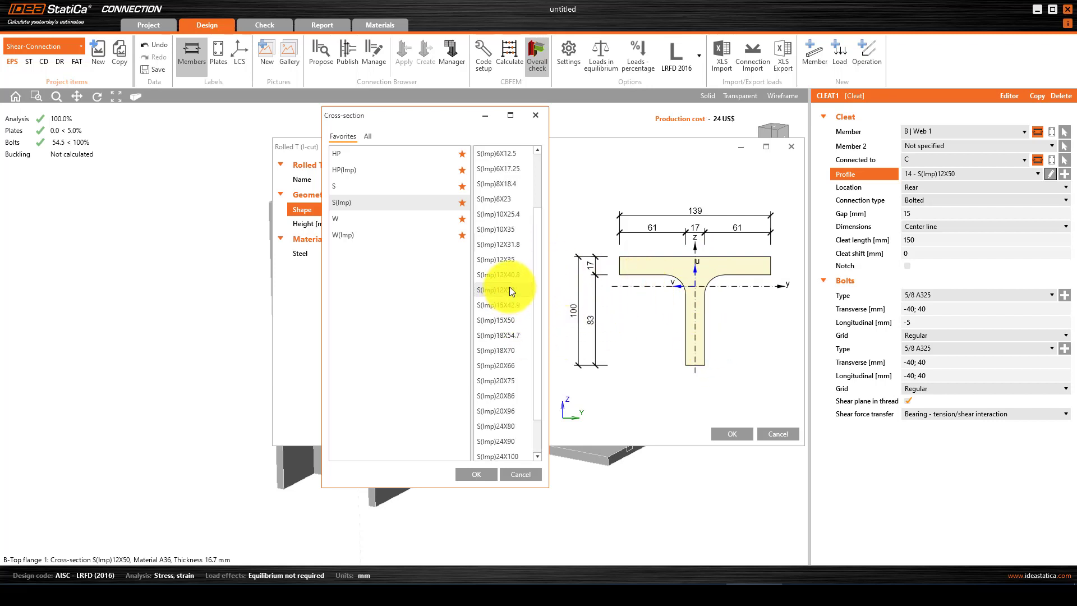
left_click(506, 217)
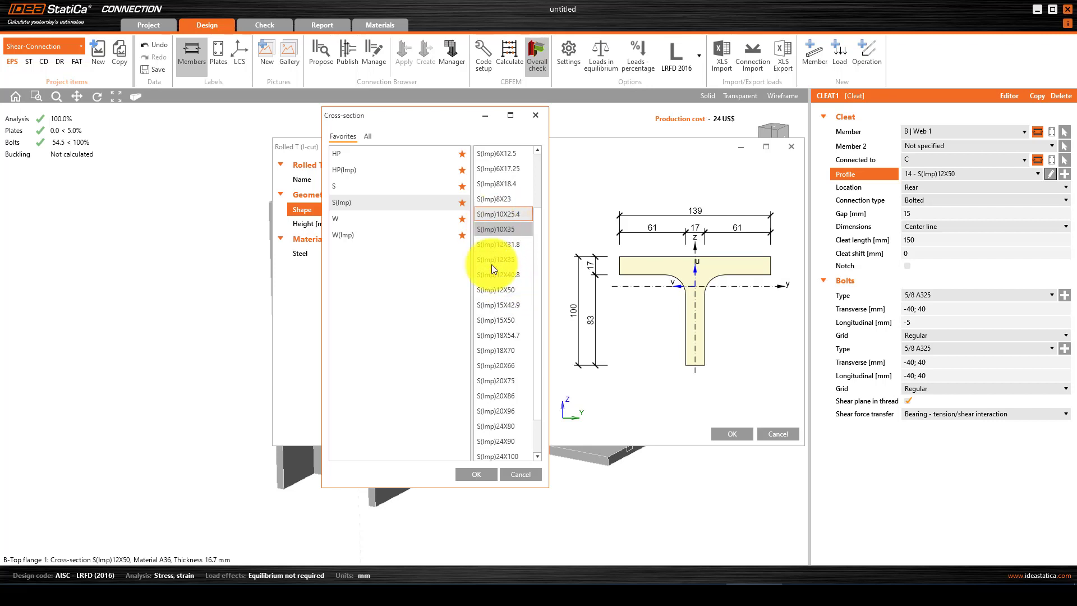
left_click(484, 474)
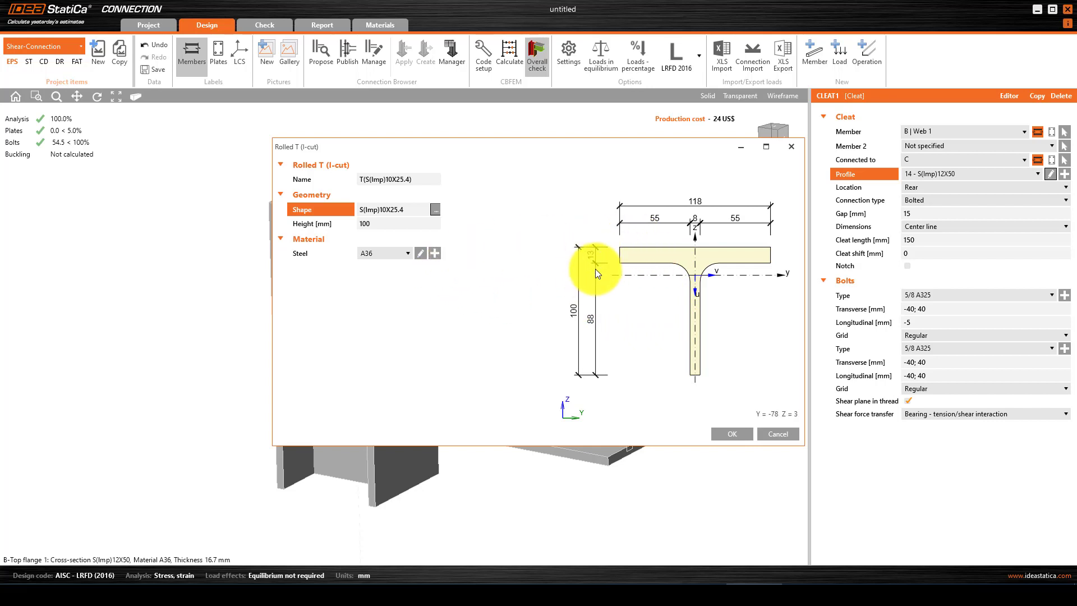
Choose S(Imp)8X23 as the tee shape and apply it to the cleat.
left_click(436, 210)
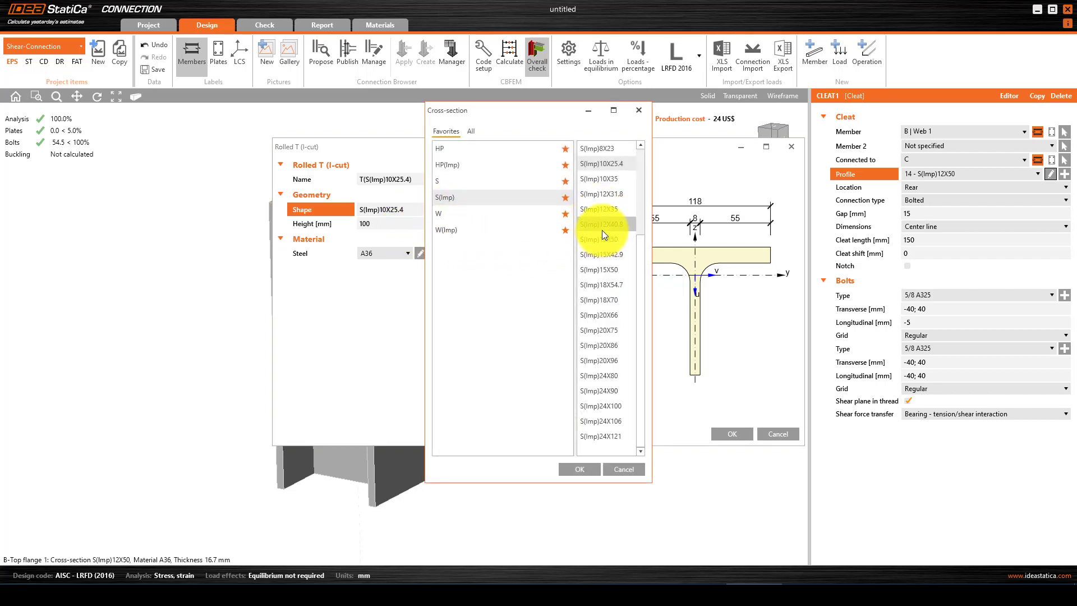
left_click(608, 149)
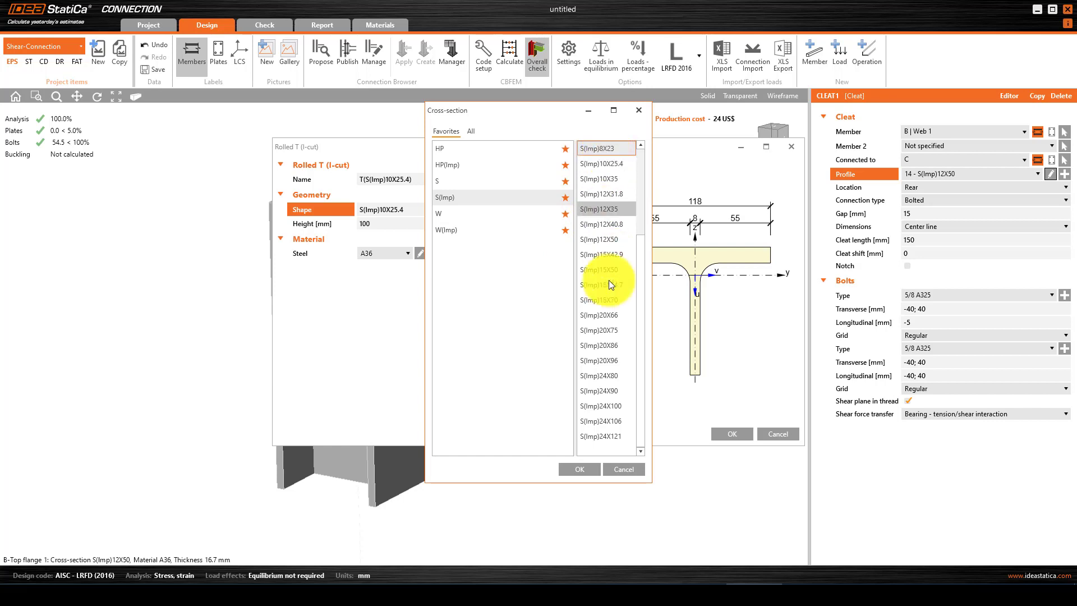
left_click(582, 468)
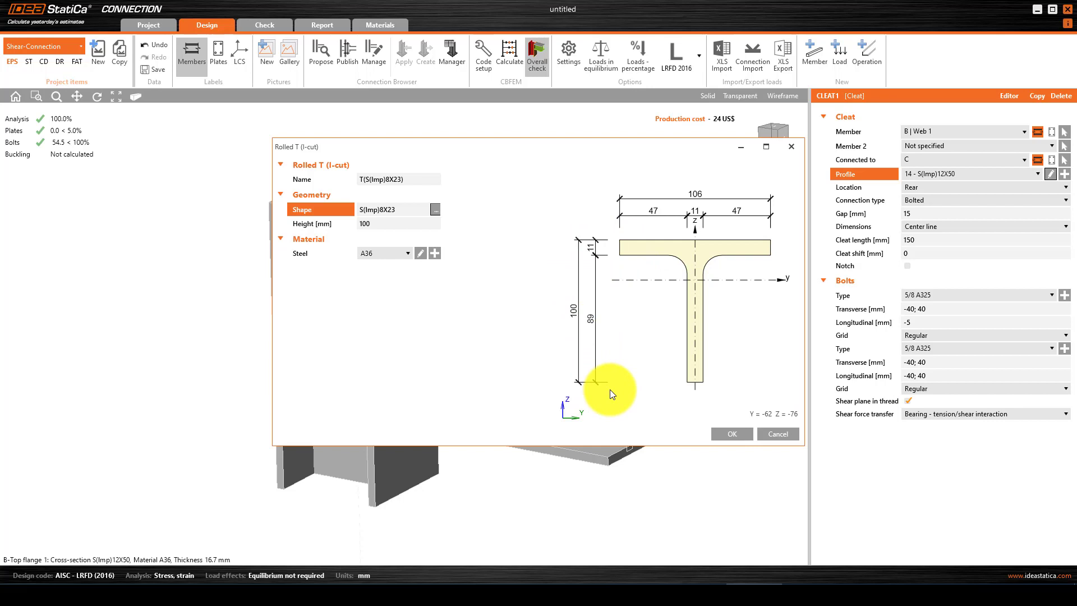
left_click(729, 433)
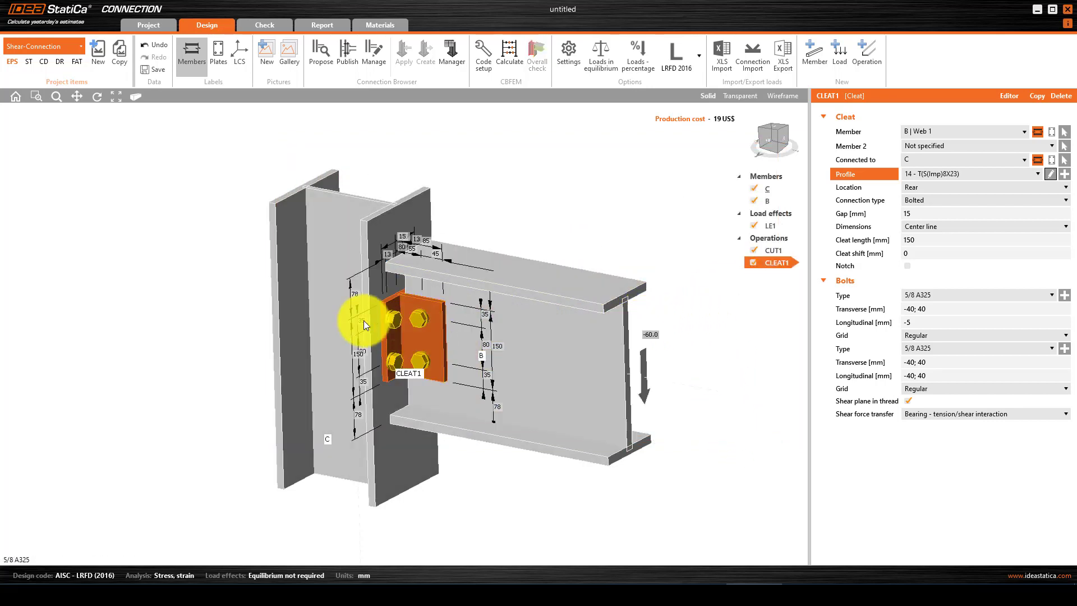
Set CLEAT1's length to 180 mm.
scroll(415, 356, "up", 3)
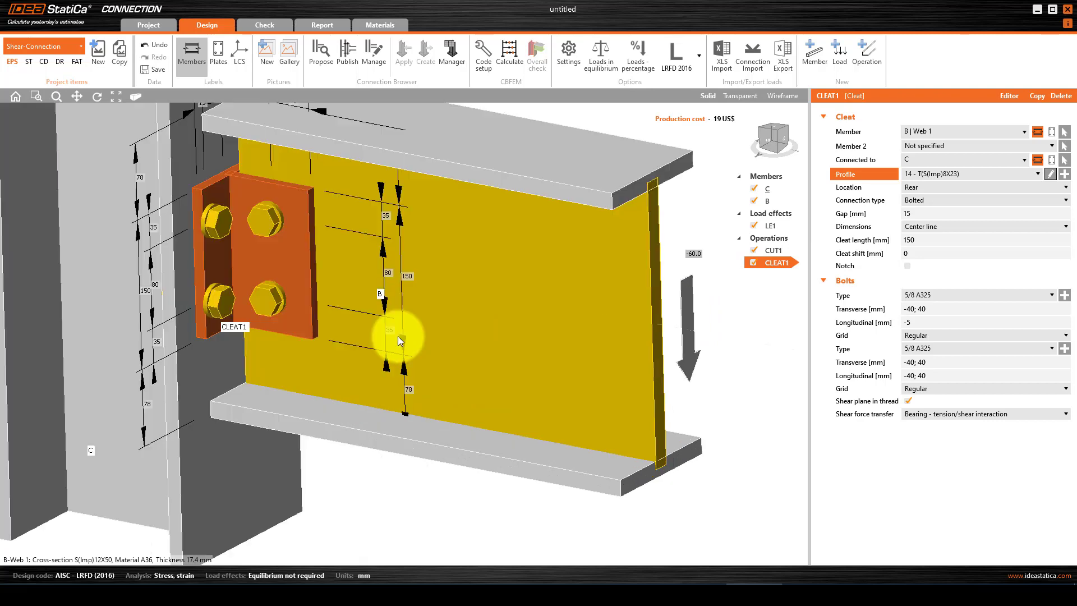
right_click_drag(479, 337, 312, 397)
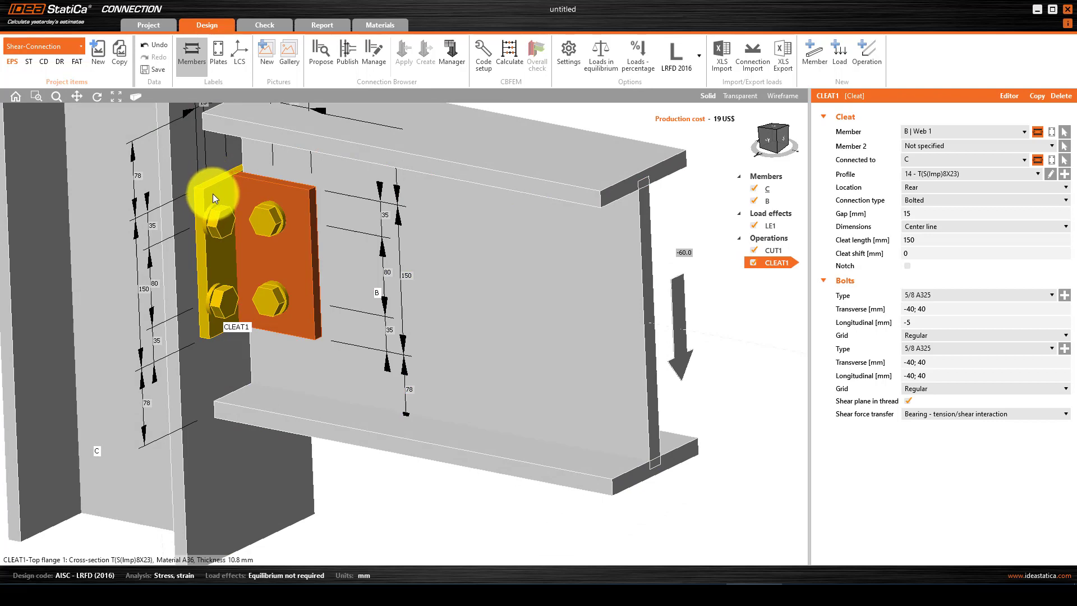
right_click_drag(541, 440, 358, 261)
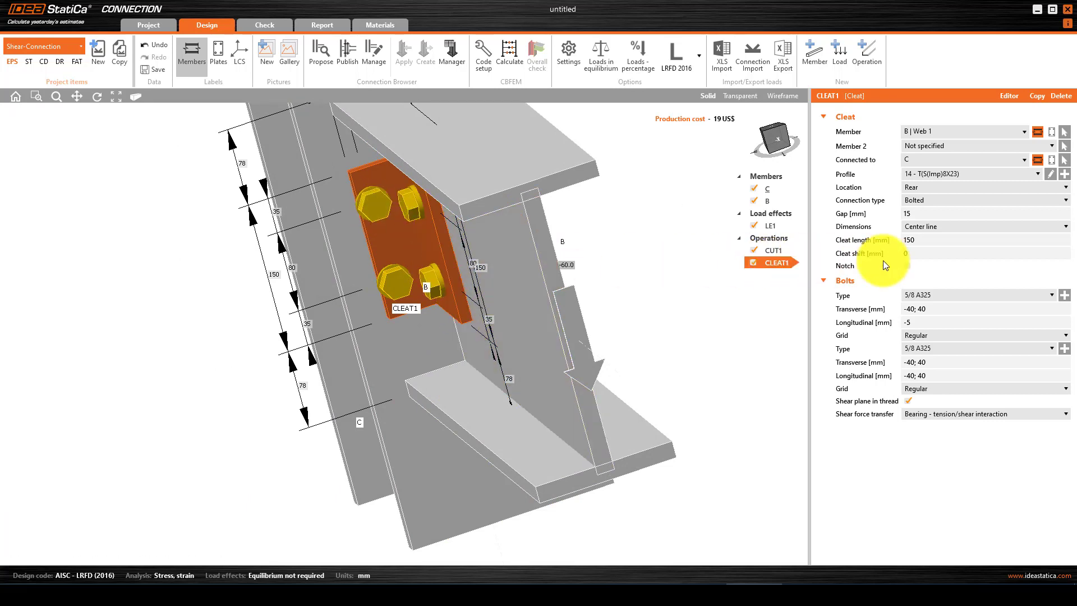
left_click(928, 242)
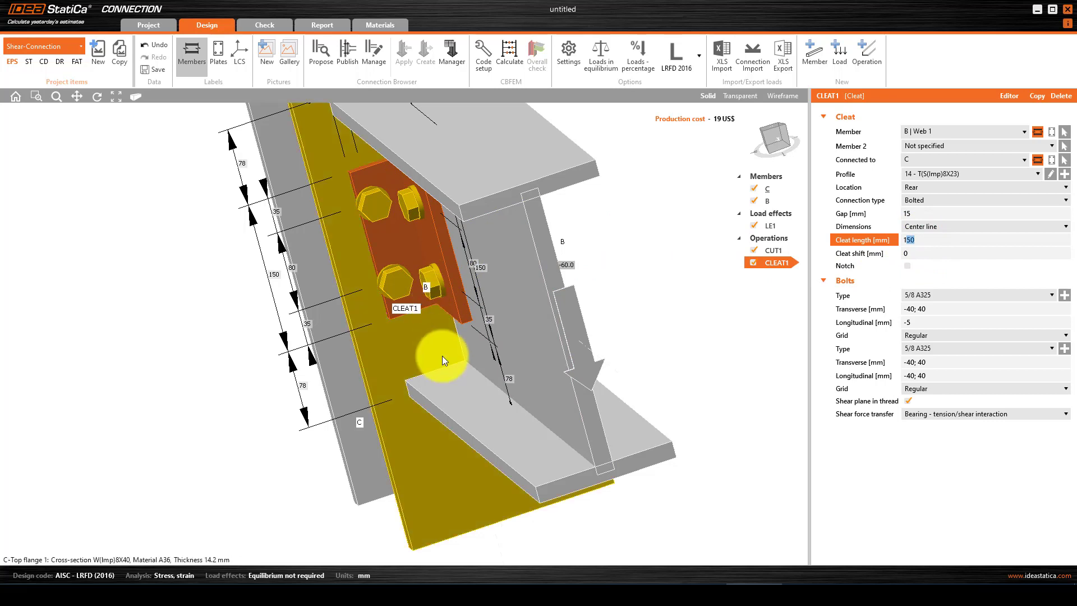
left_click(917, 240)
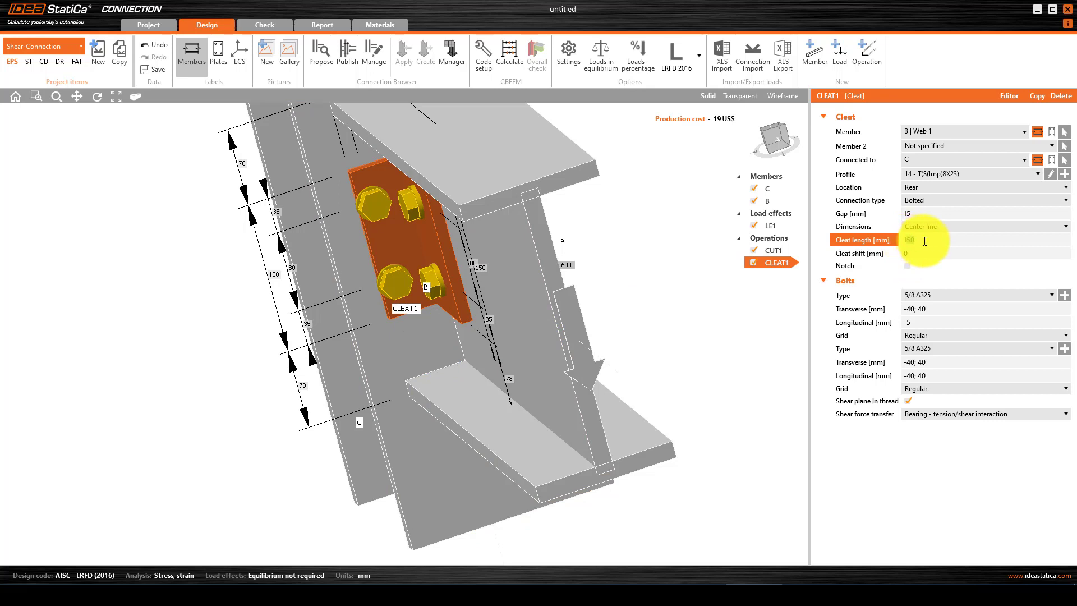
type("180")
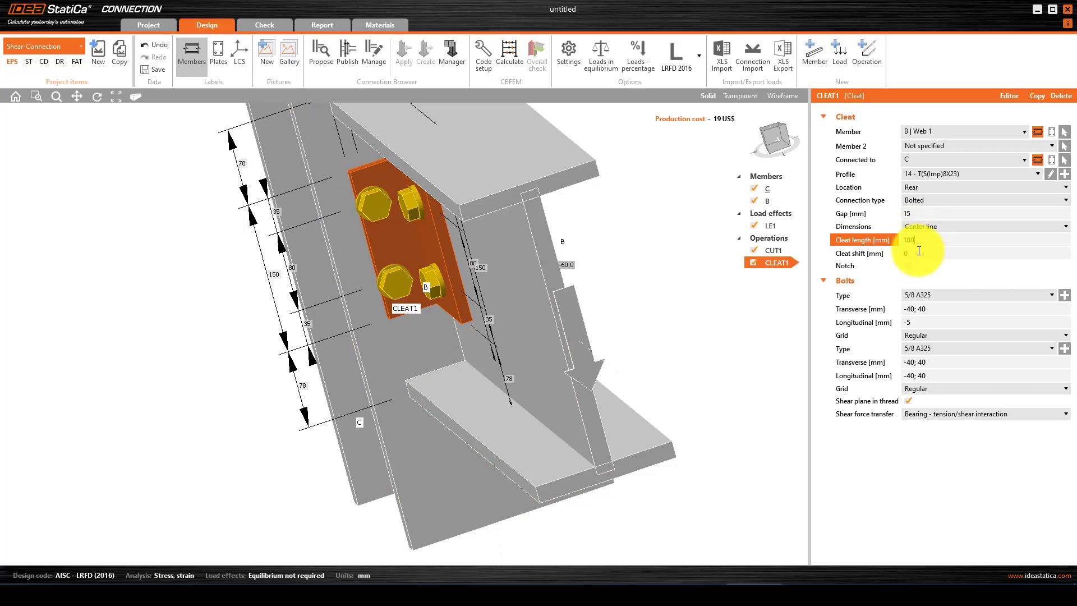
key("Tab")
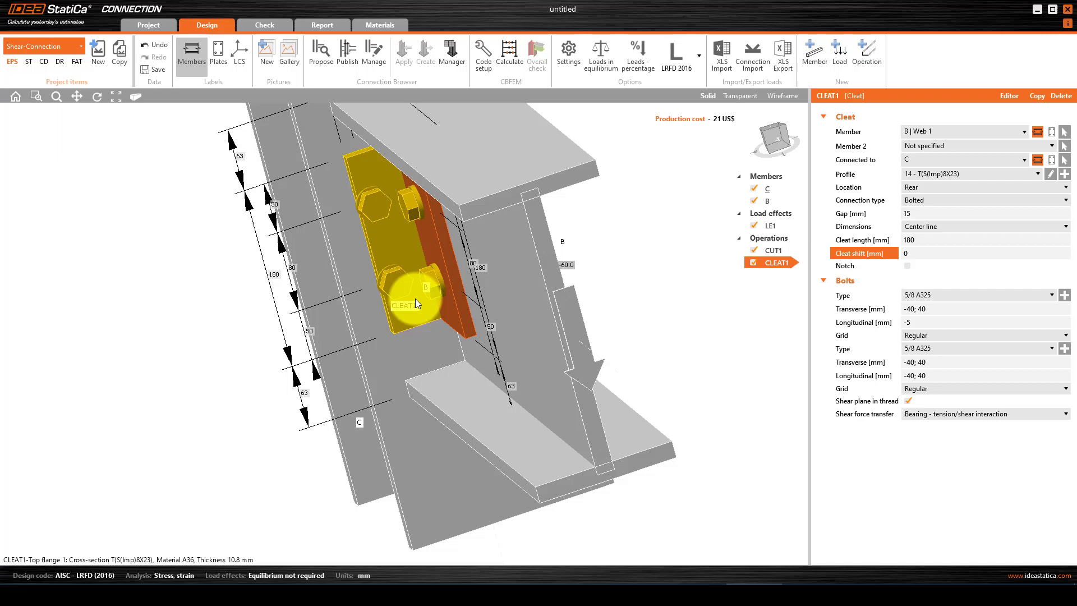
Set the cleat's first bolt group to 1/2 A325.
right_click_drag(415, 303, 451, 178)
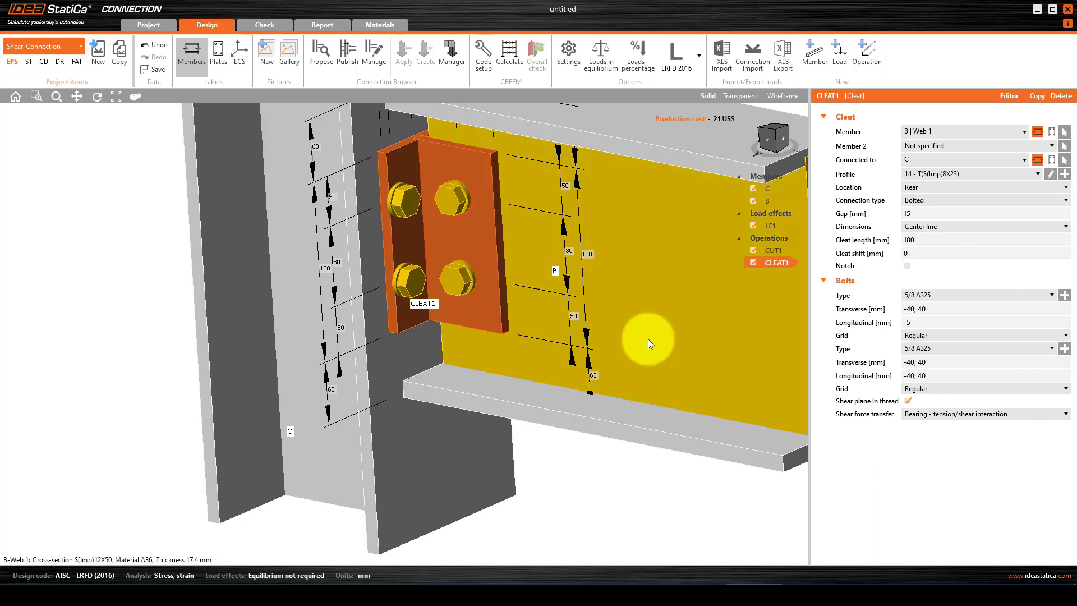
left_click(935, 294)
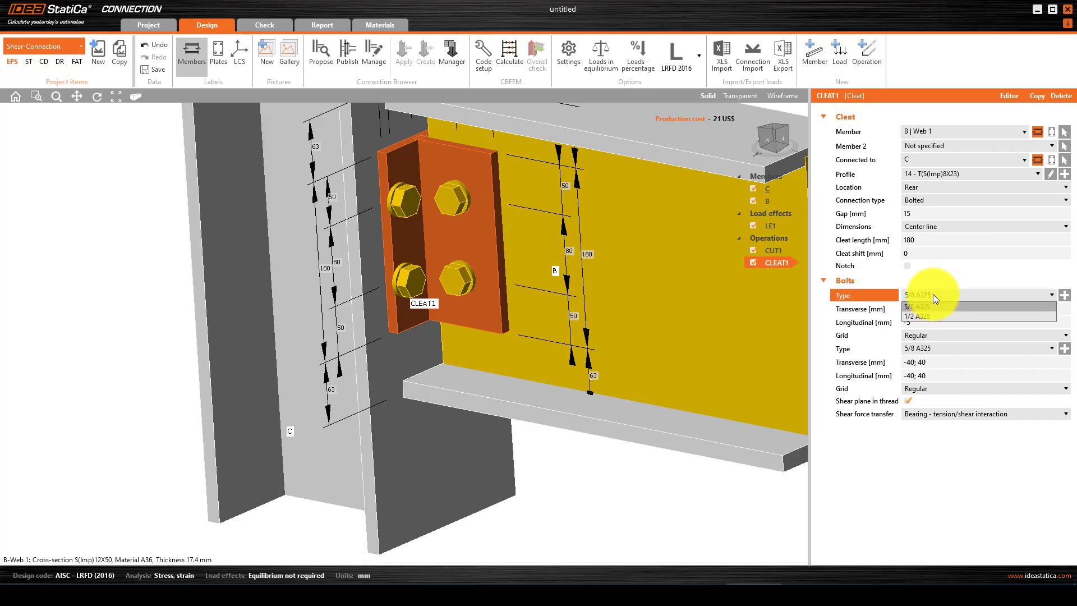
left_click(913, 316)
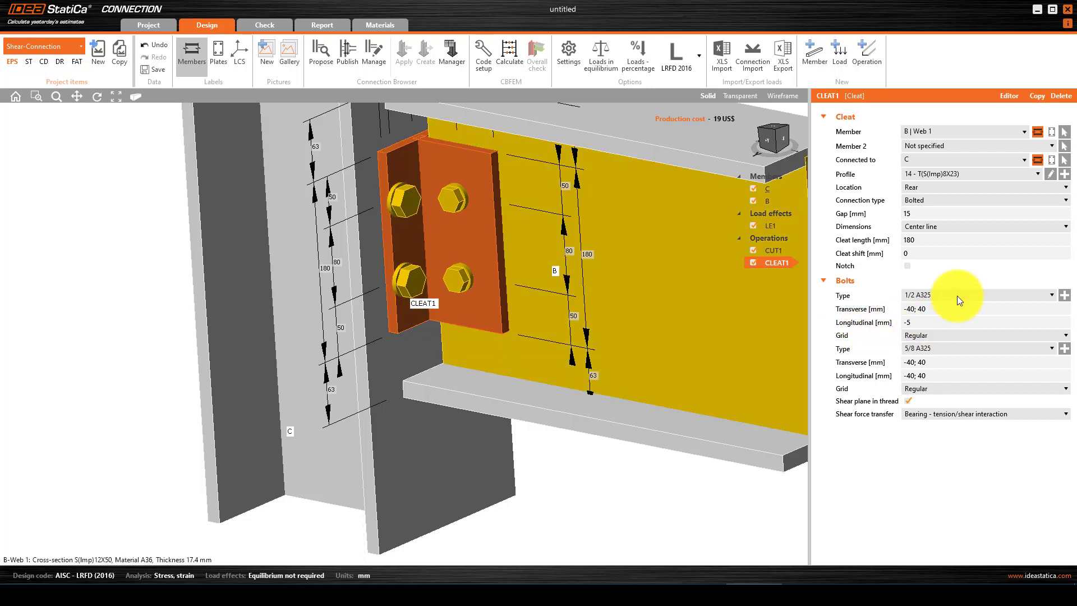
left_click(957, 295)
left_click(944, 315)
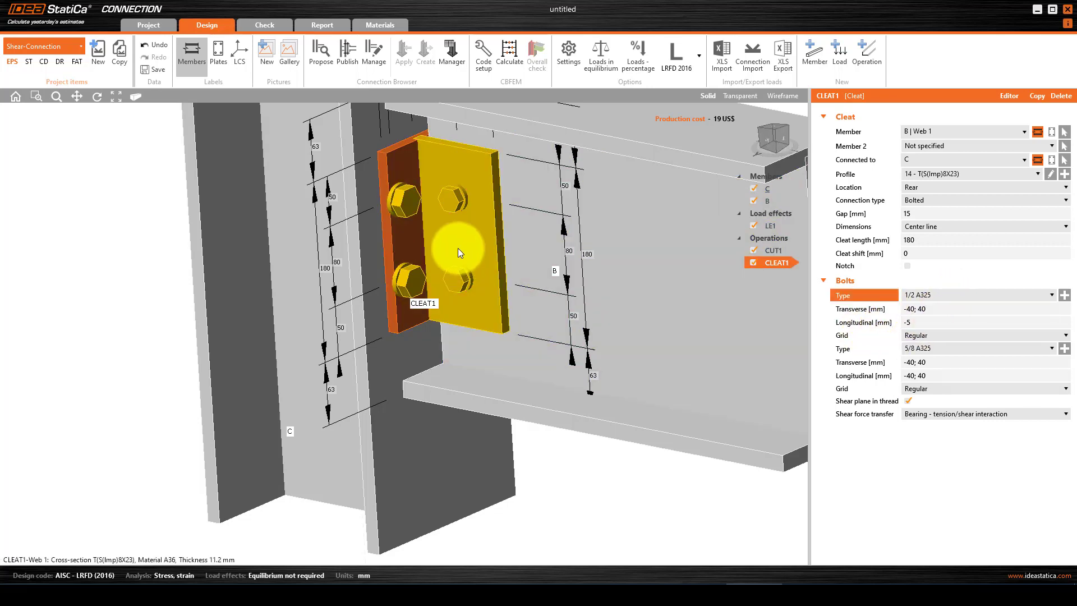
scroll(427, 237, "down", 2)
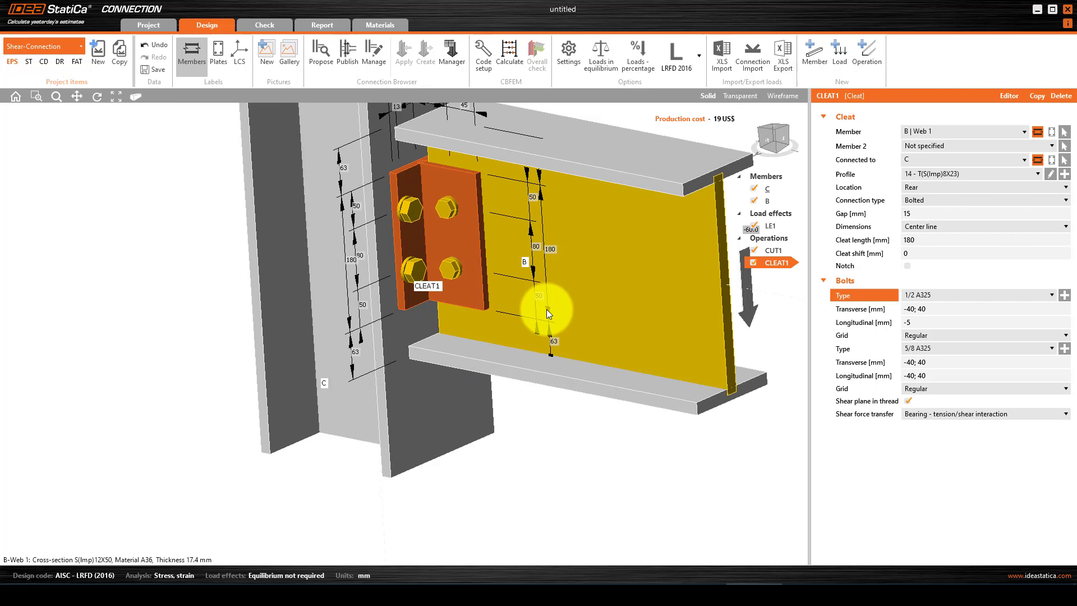
Set the second bolt group to 1/2 A325 as well.
right_click_drag(557, 319, 607, 200)
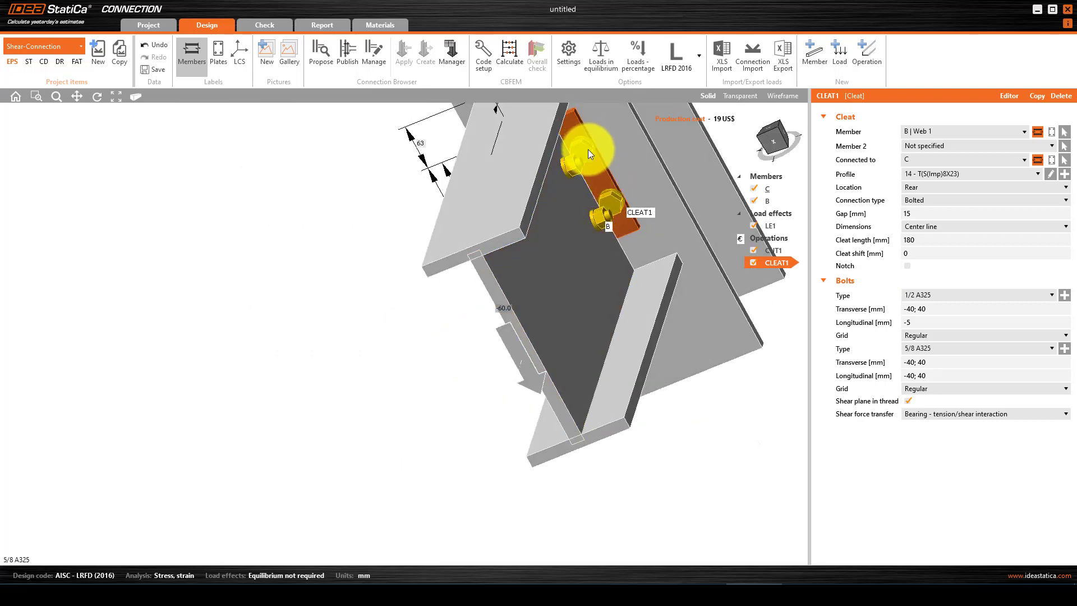
left_click(959, 348)
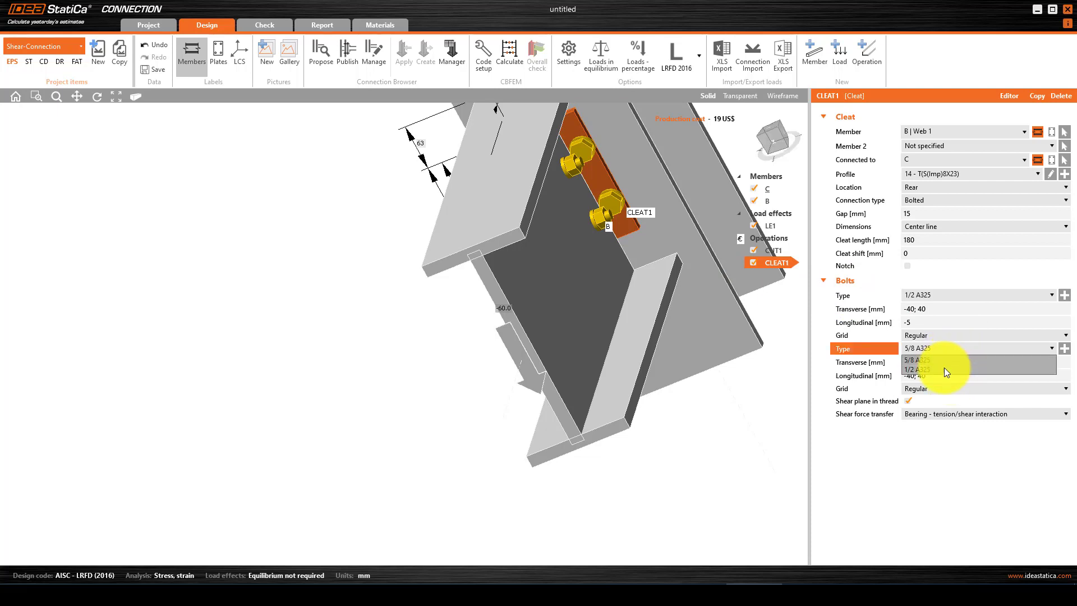
left_click(945, 369)
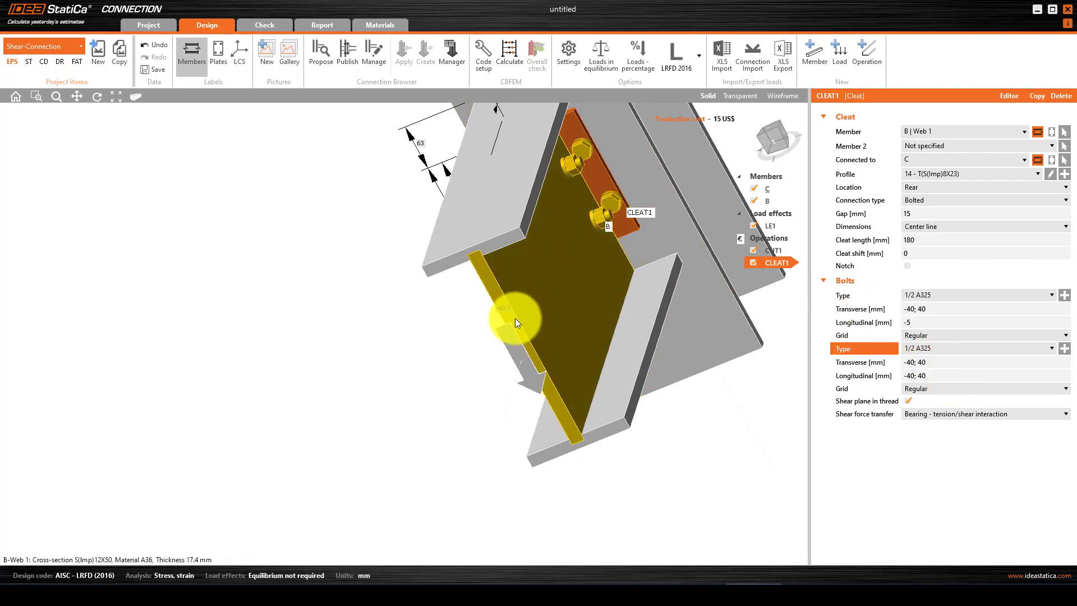
right_click_drag(542, 315, 413, 264)
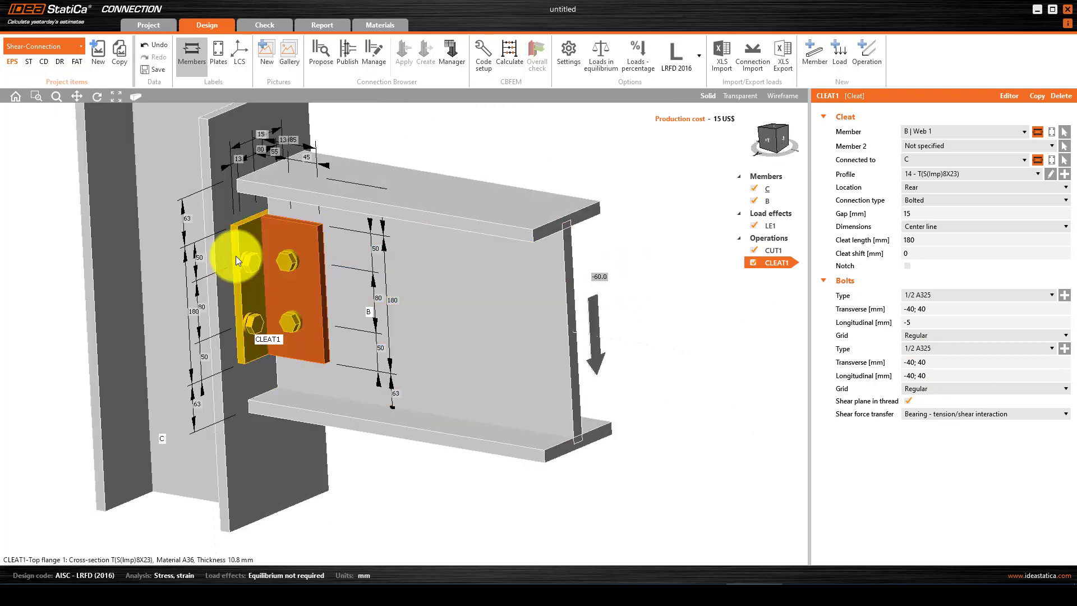
Run the CBFEM analysis and inspect the cleat, revealing the bolt edge-distance warning.
scroll(239, 257, "up", 3)
scroll(342, 305, "down", 2)
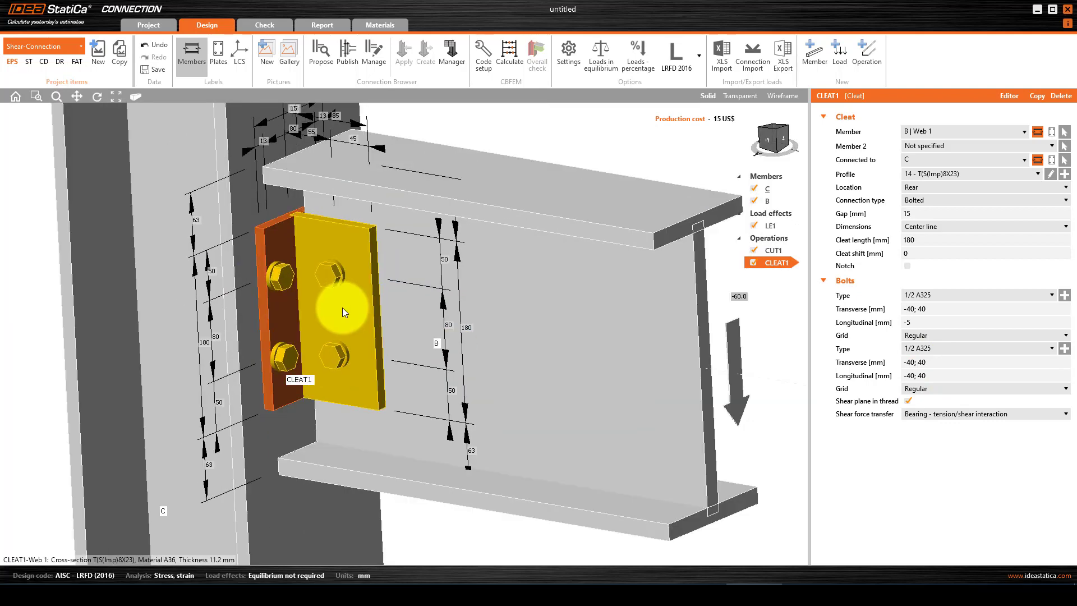
right_click_drag(272, 309, 347, 316)
left_click(508, 48)
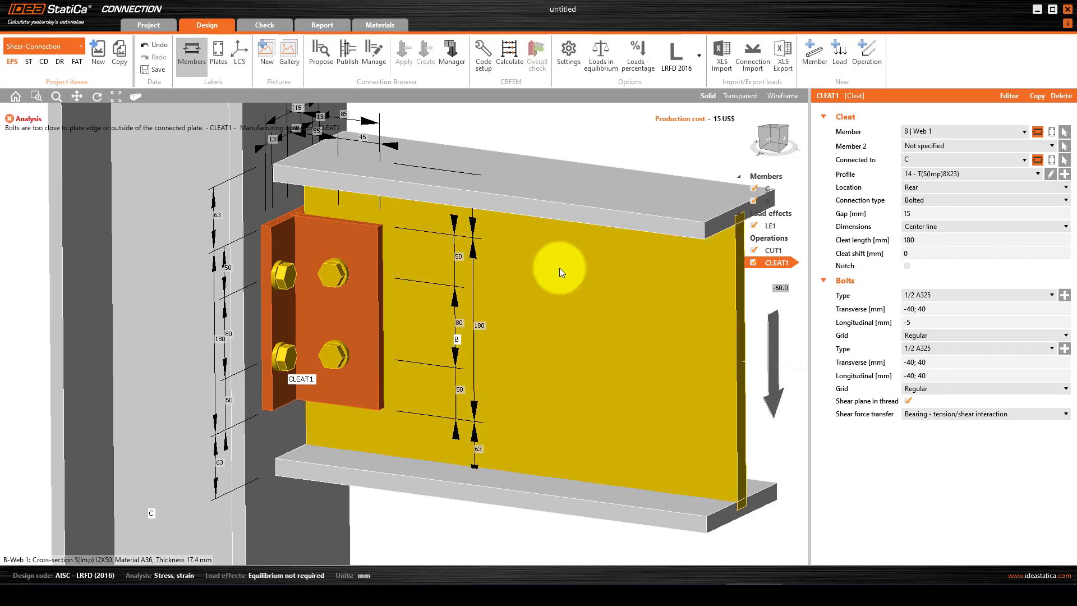
scroll(533, 277, "down", 4)
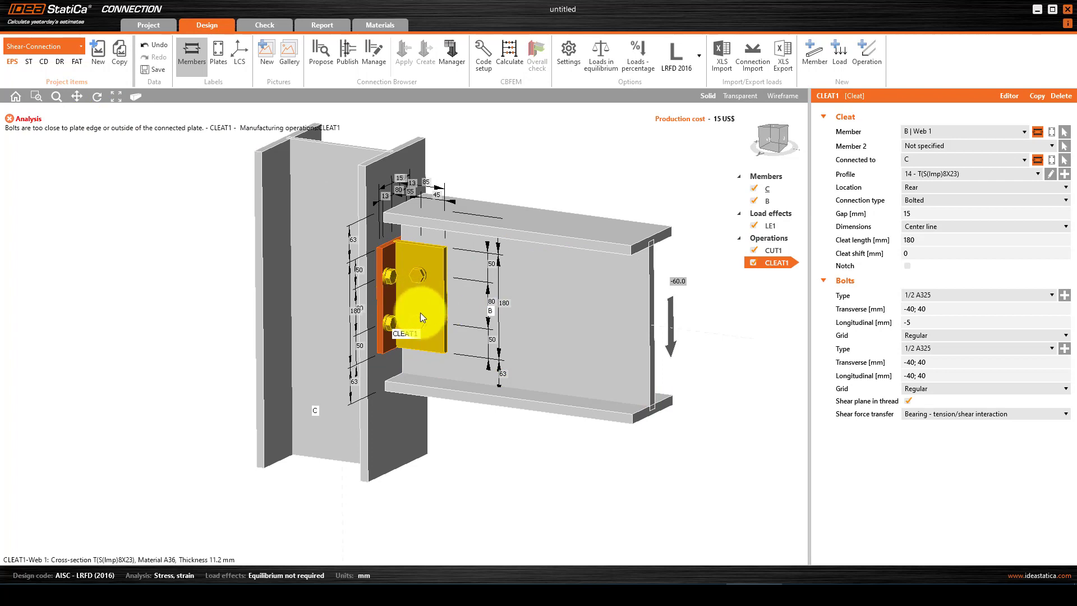
right_click_drag(413, 314, 333, 304)
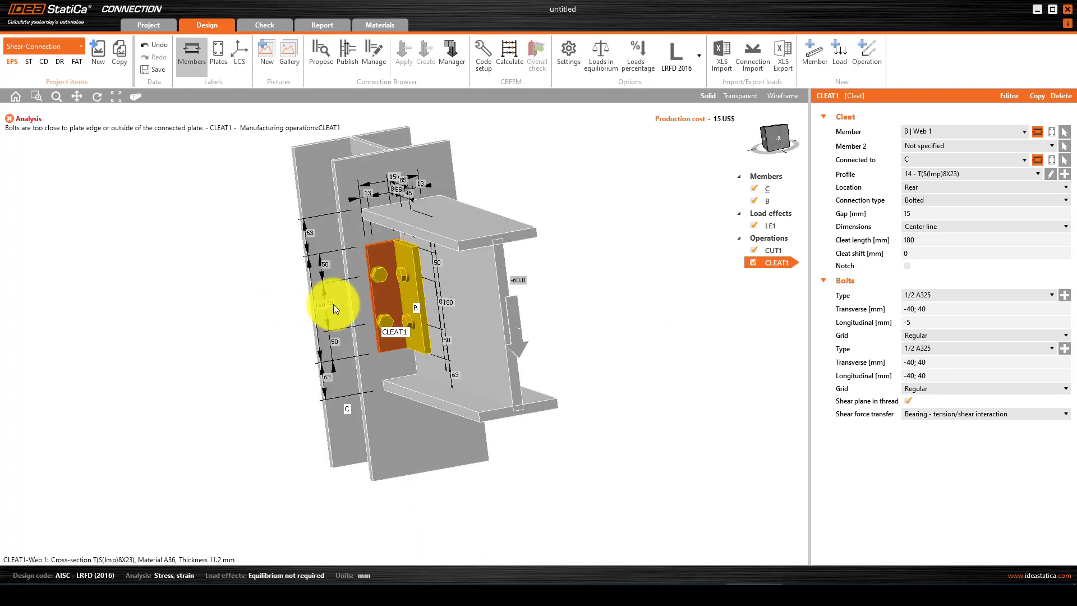
scroll(385, 317, "up", 5)
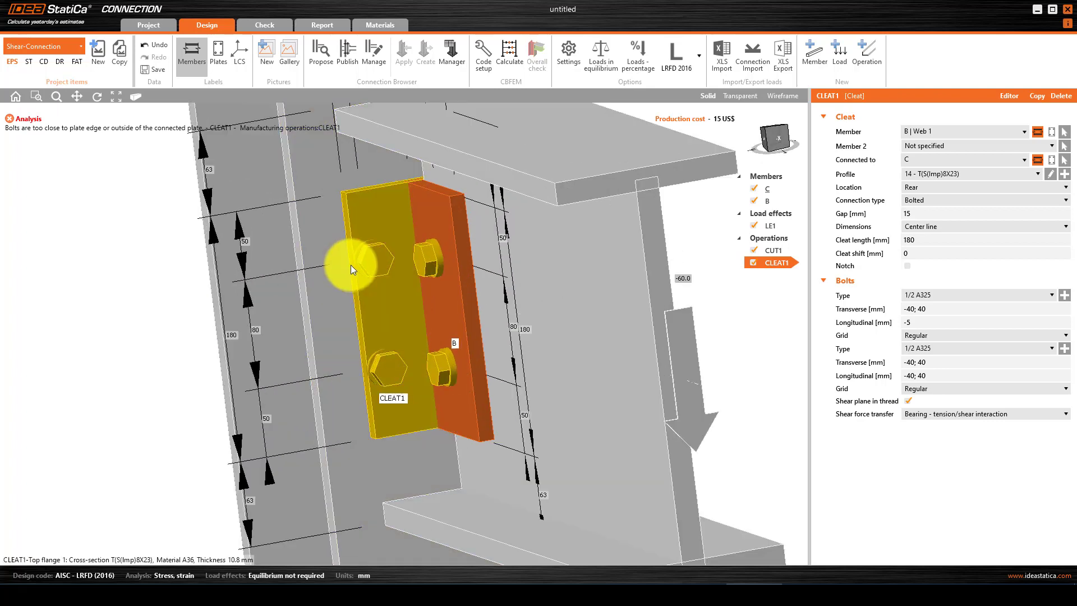
scroll(351, 265, "up", 5)
scroll(341, 274, "down", 6)
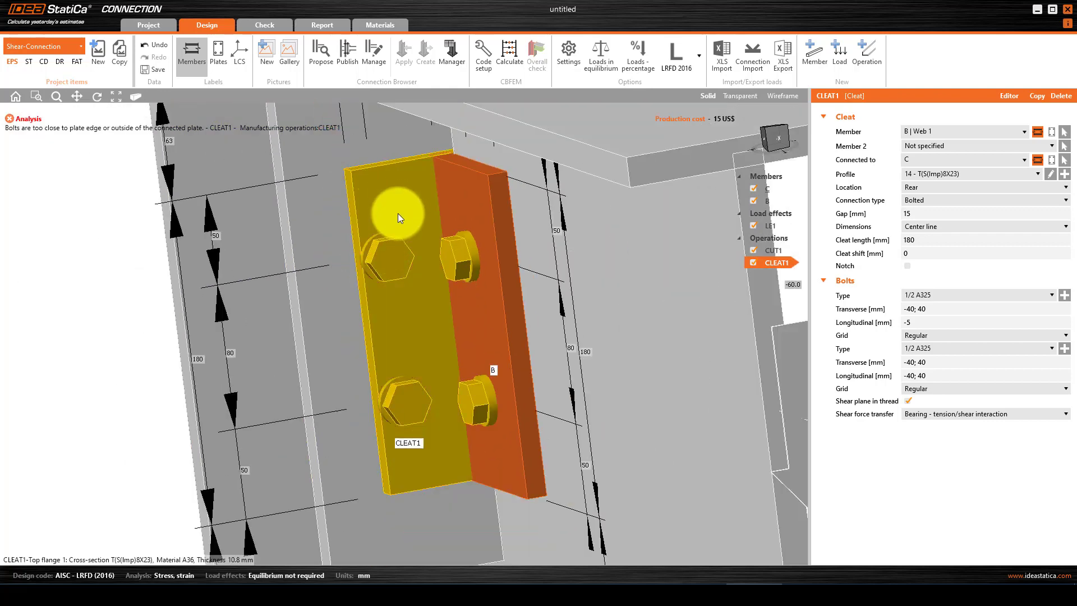
scroll(362, 247, "down", 3)
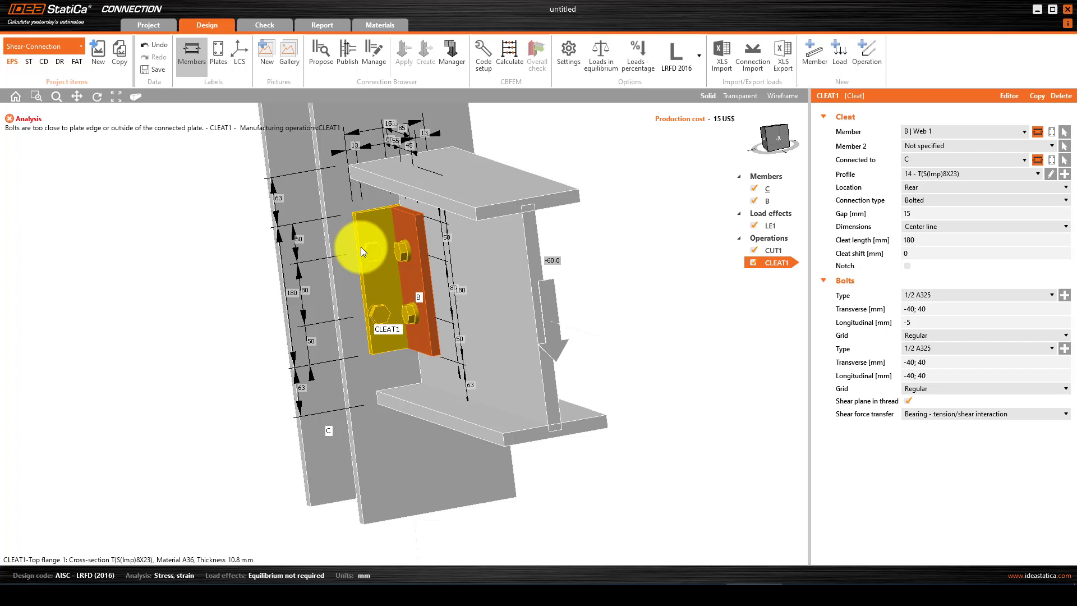
left_click(960, 173)
left_click(961, 176)
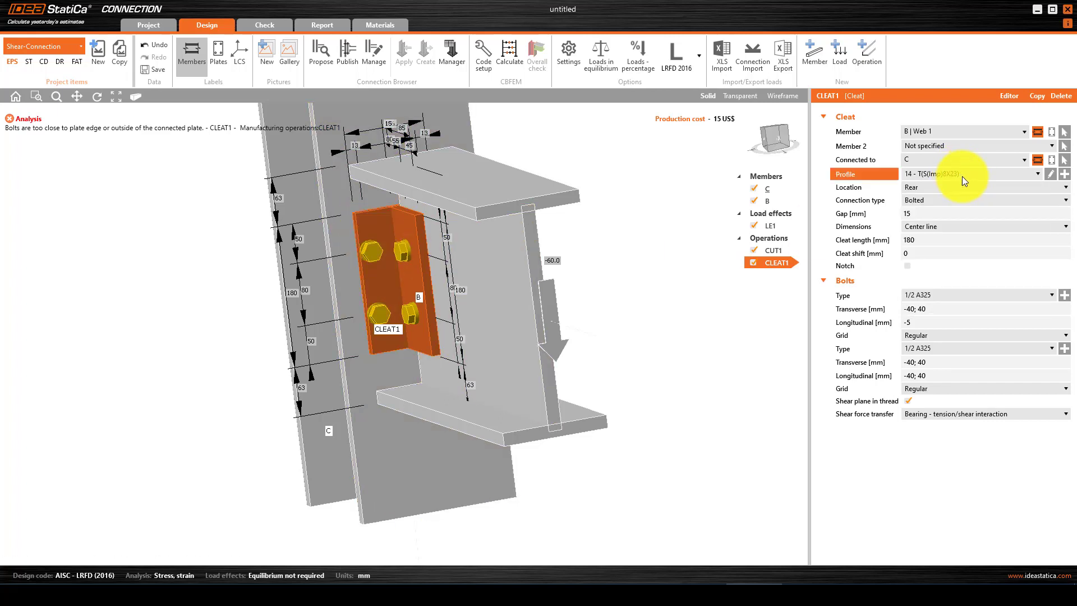
left_click(1051, 174)
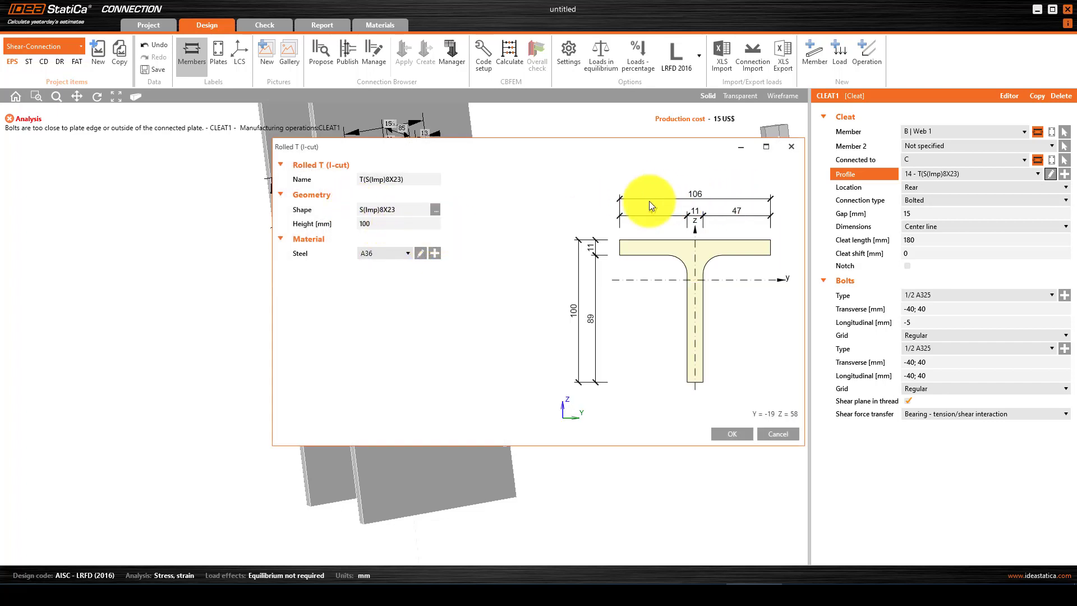
left_click(435, 210)
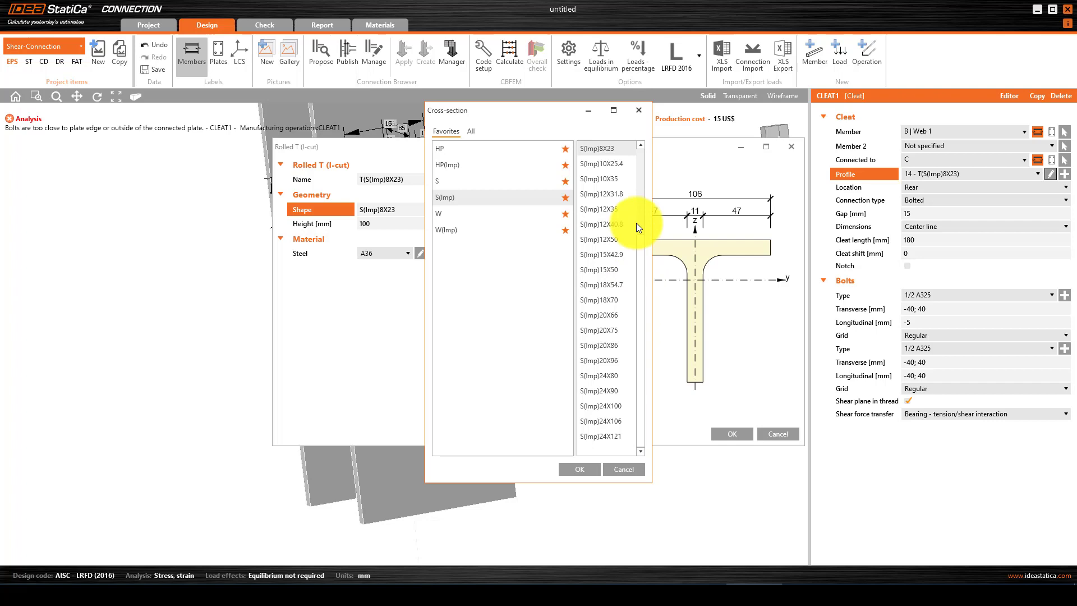
left_click(640, 110)
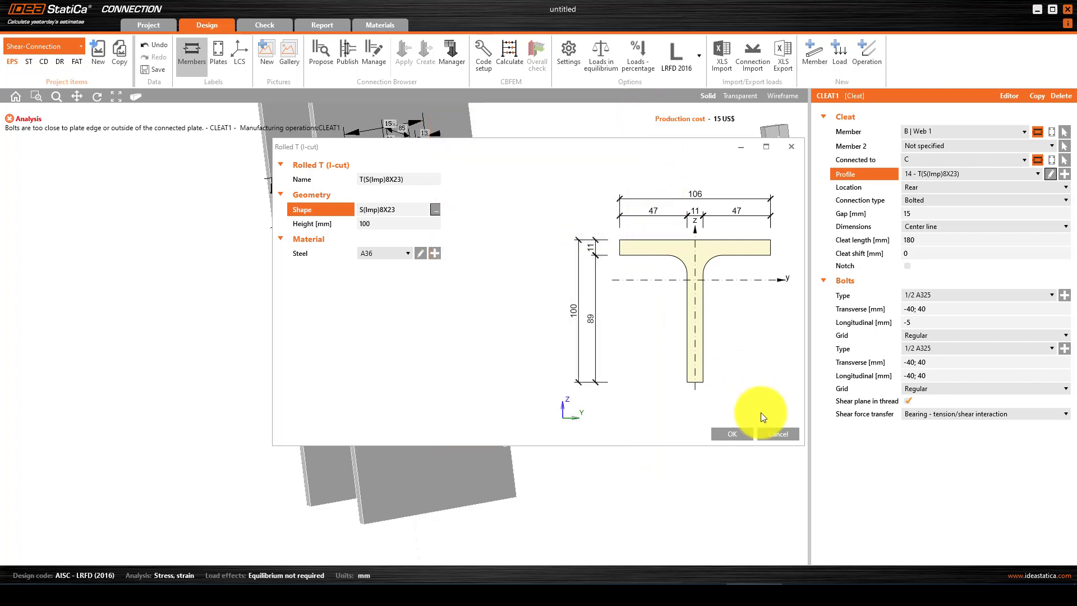
left_click(778, 435)
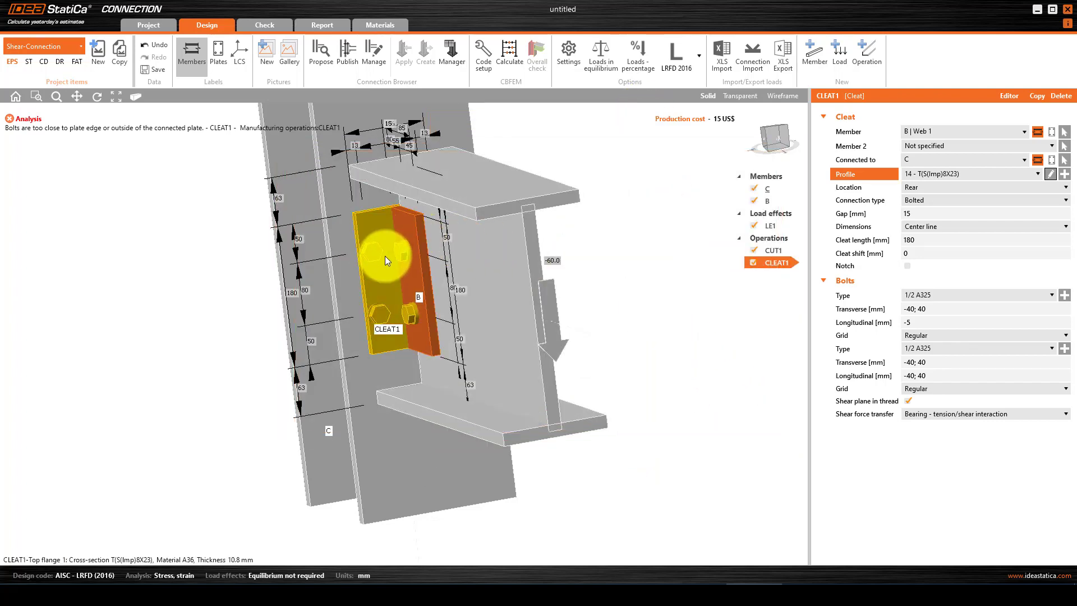
scroll(385, 255, "down", 2)
scroll(386, 252, "up", 2)
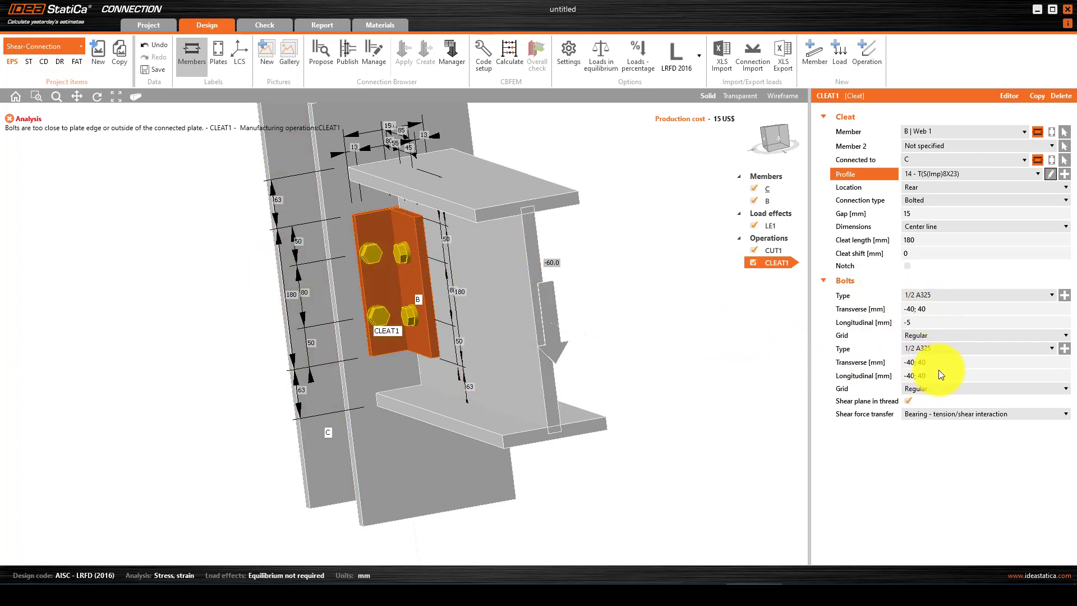
Set the second bolt group's longitudinal positions to -30; 30 mm, transverse staying -40; 40.
left_click(909, 363)
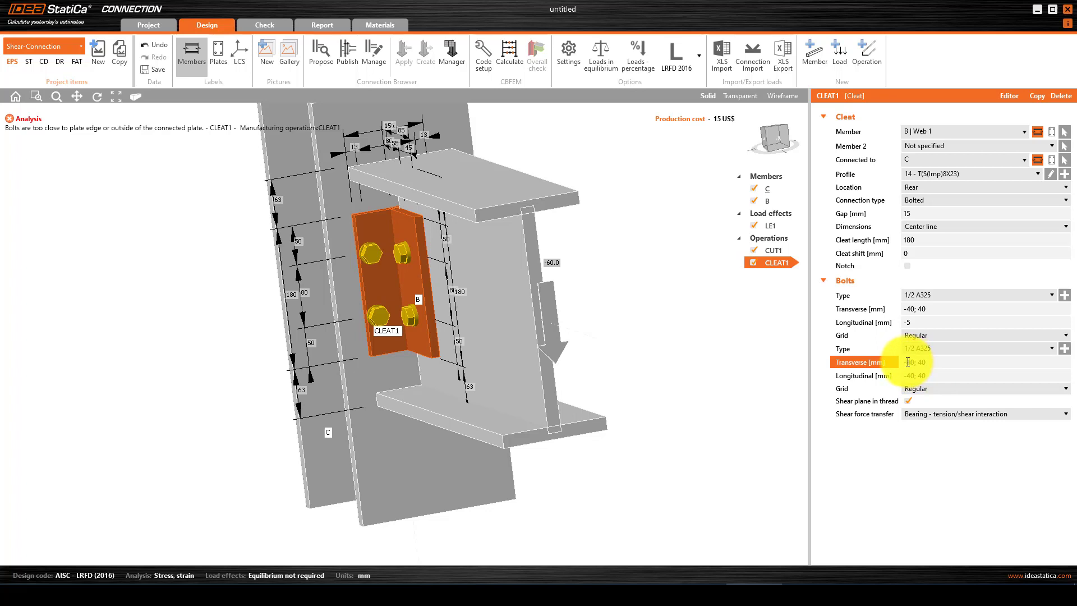
key("Delete")
type("3")
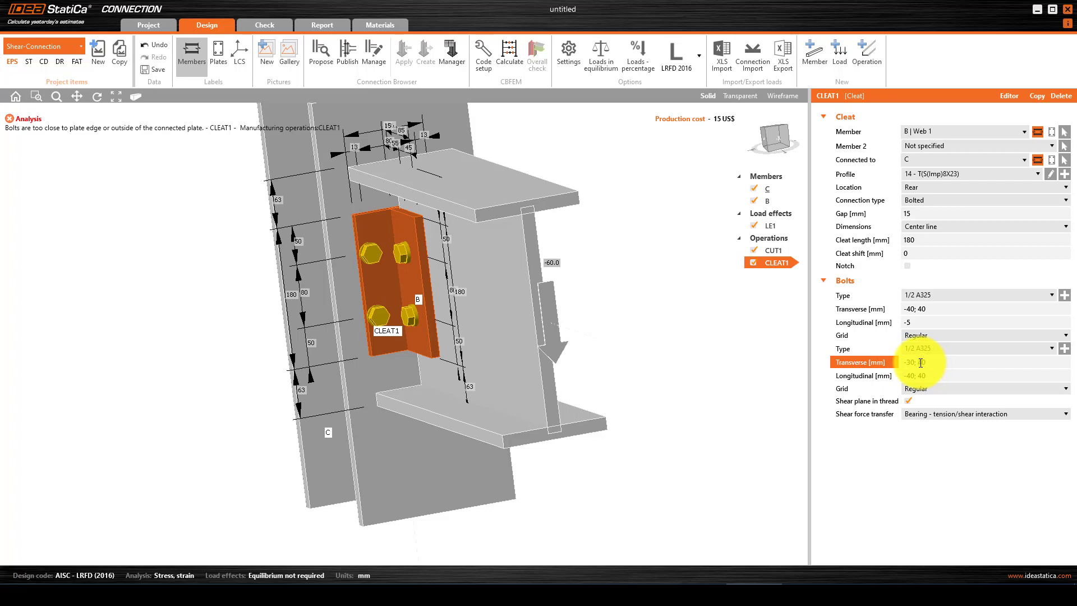
key("Delete")
type("3")
left_click(925, 375)
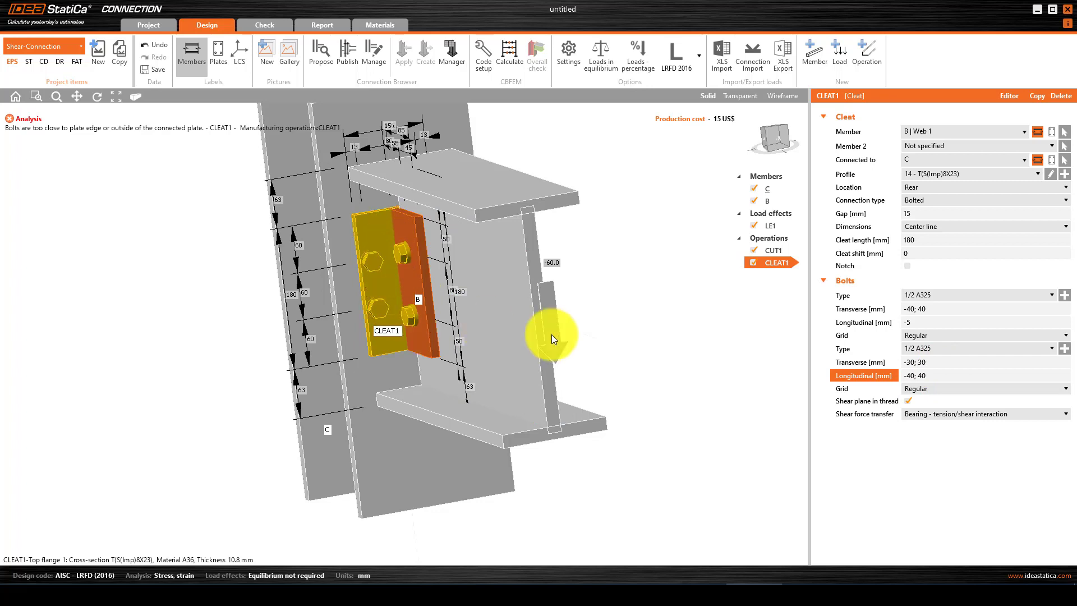
left_click(908, 362)
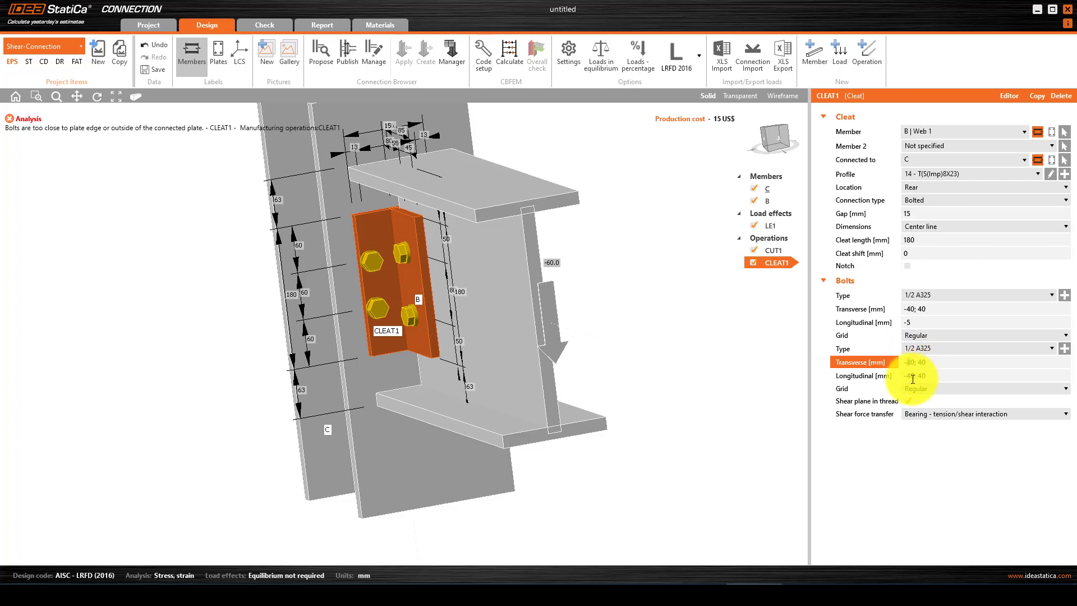
left_click(910, 375)
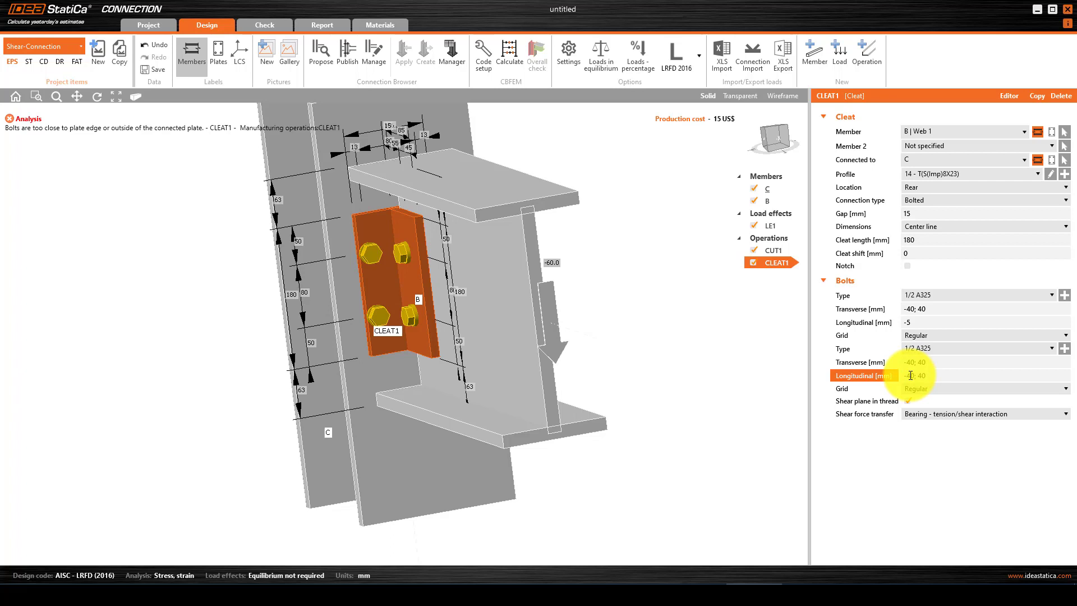
type("-30; 30")
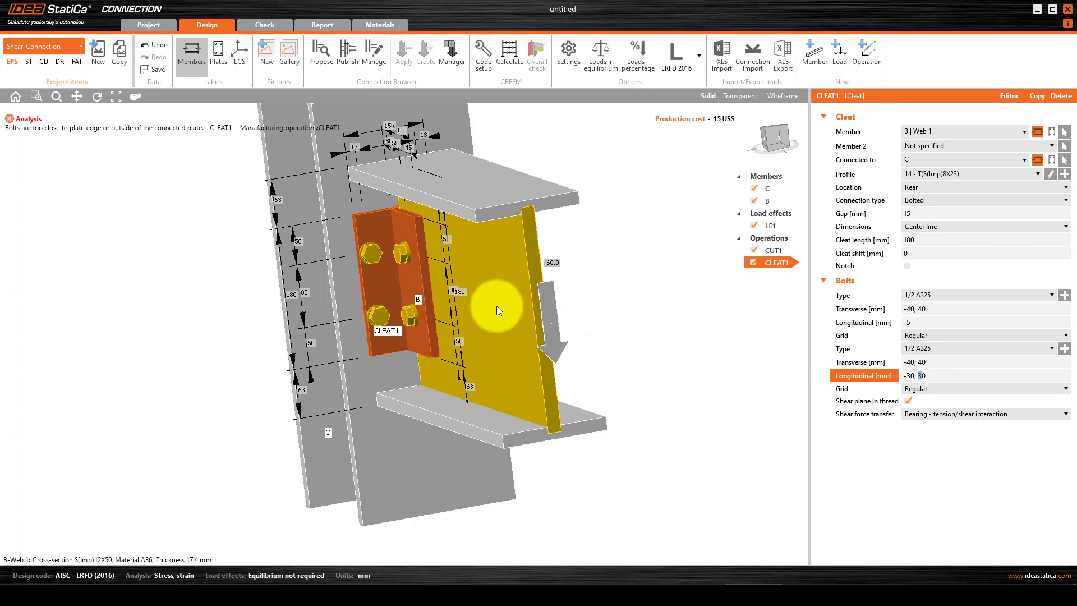
left_click(926, 359)
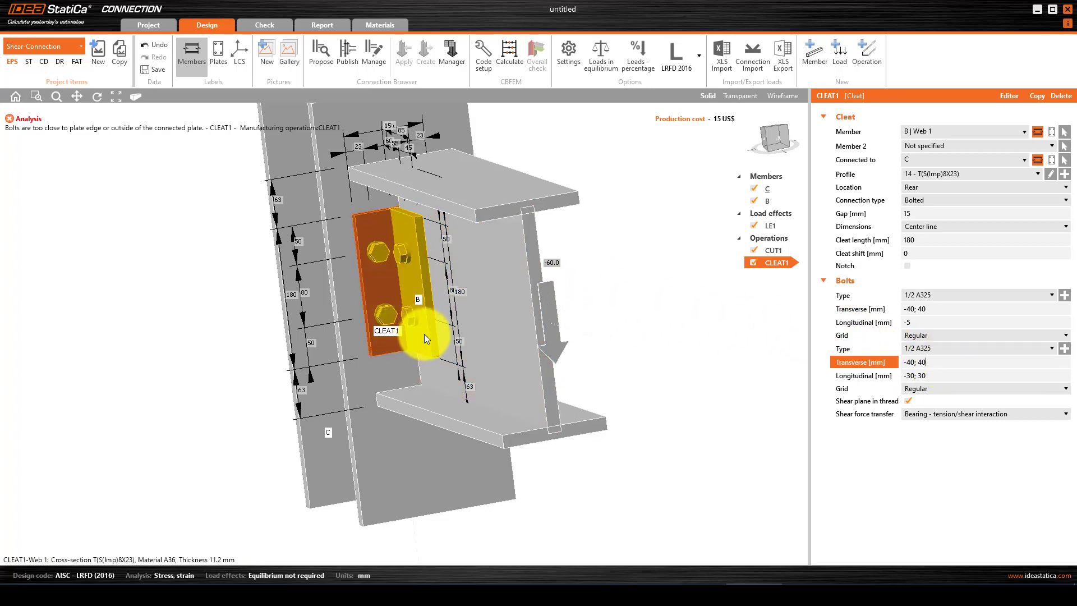
right_click_drag(398, 337, 443, 327)
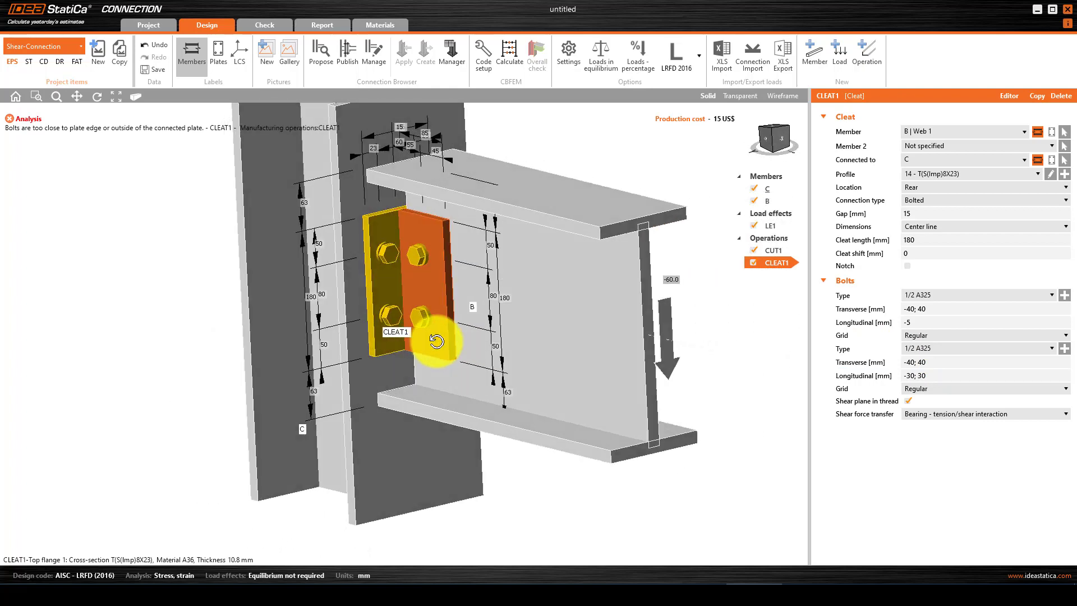
Recalculate the connection and inspect the bolts, now checking at 85.1 < 100%.
left_click(508, 52)
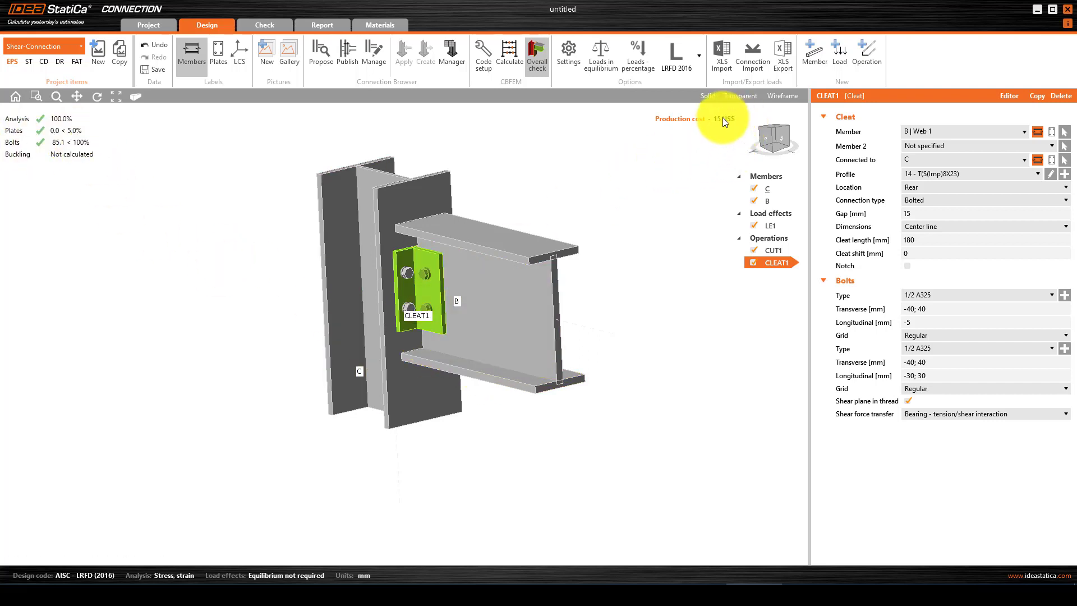
scroll(397, 315, "up", 5)
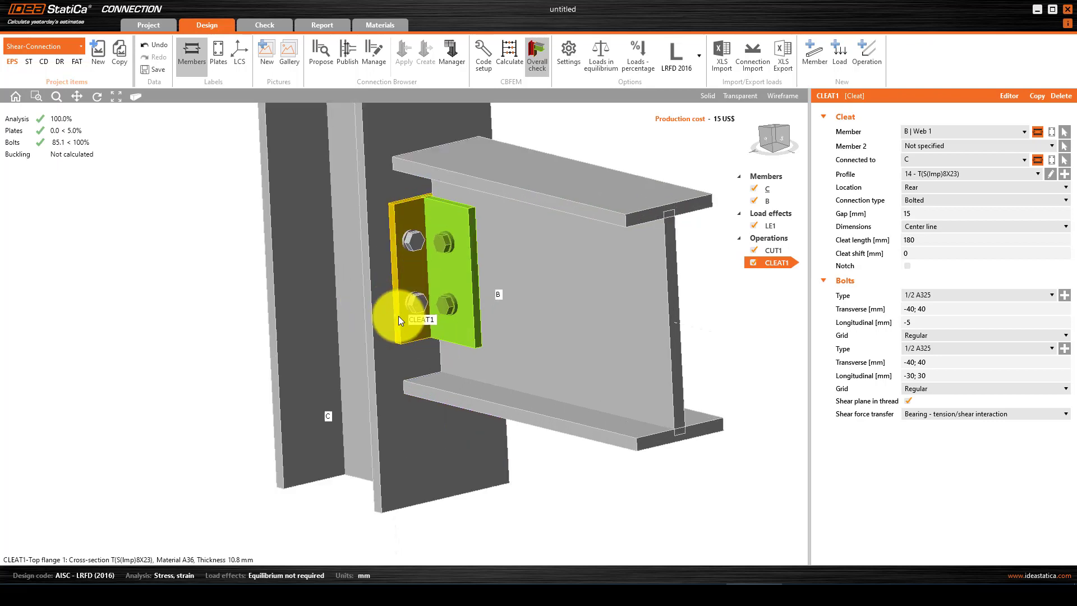
right_click_drag(391, 335, 427, 303)
scroll(423, 283, "up", 5)
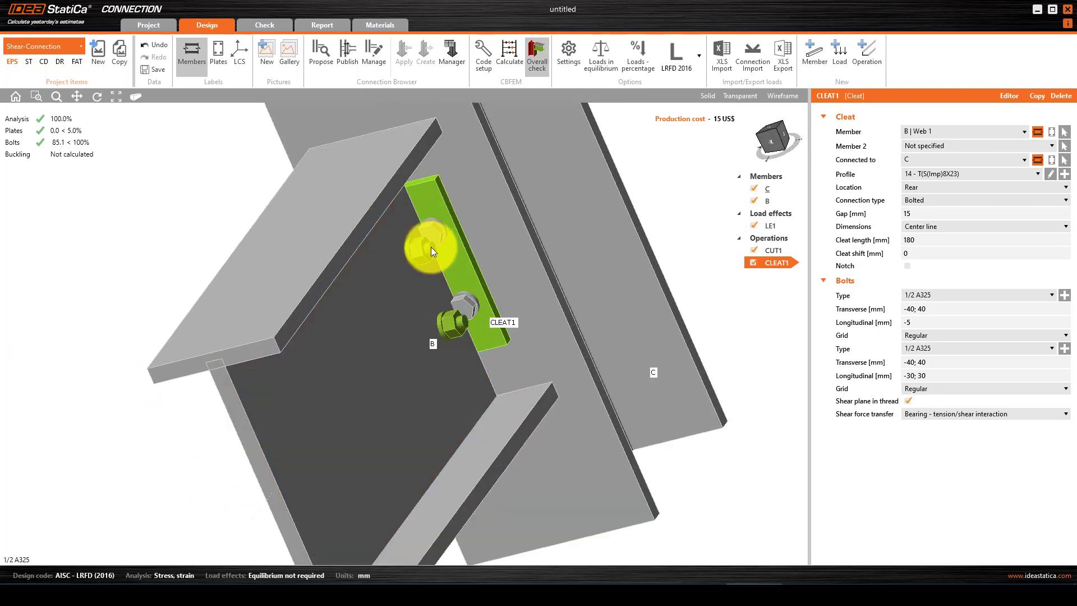
right_click_drag(425, 238, 390, 260)
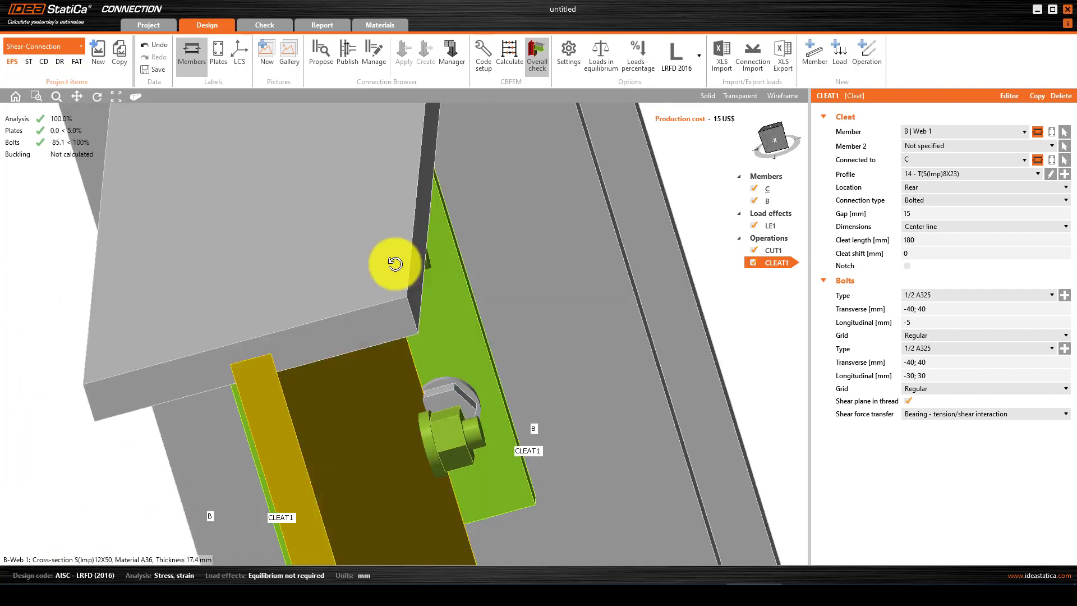
scroll(369, 275, "up", 5)
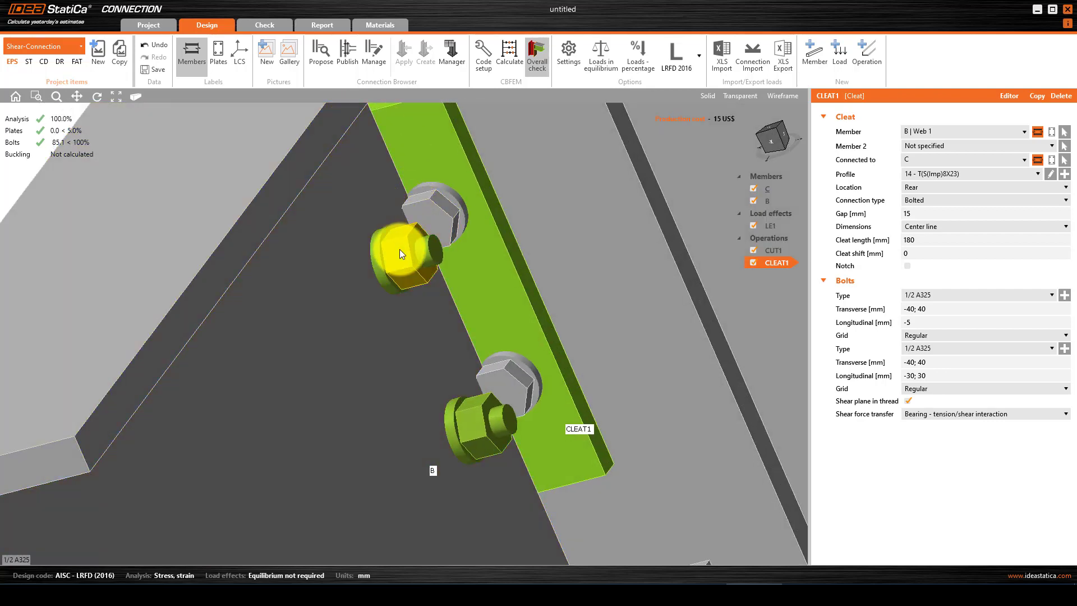
scroll(401, 249, "down", 5)
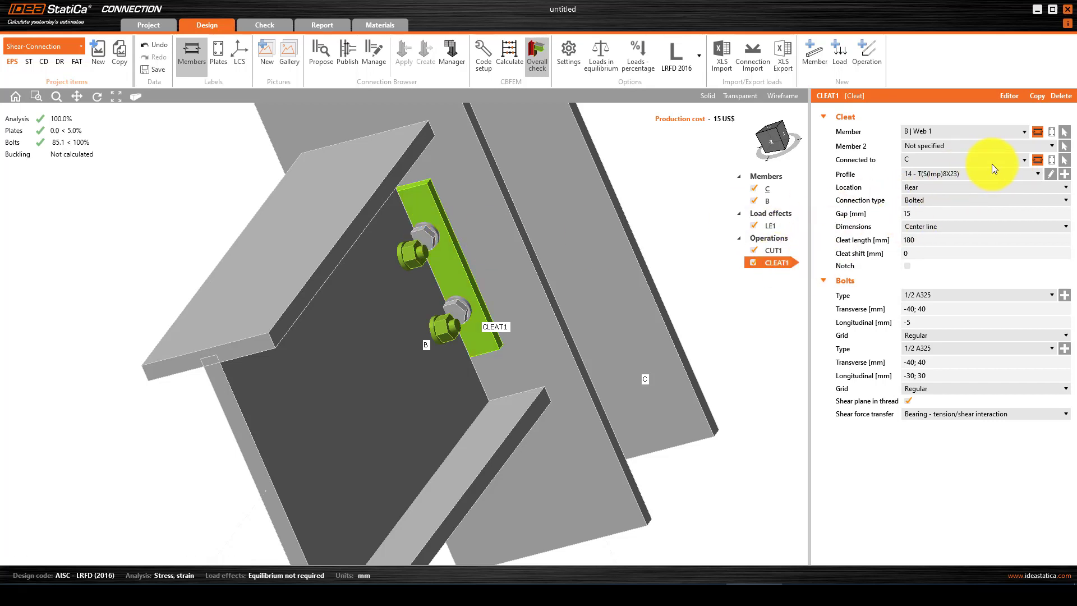
Try the S(Imp)8X18.4 and then S(Imp)10X25.4 shapes for the cleat's tee profile.
left_click(1051, 175)
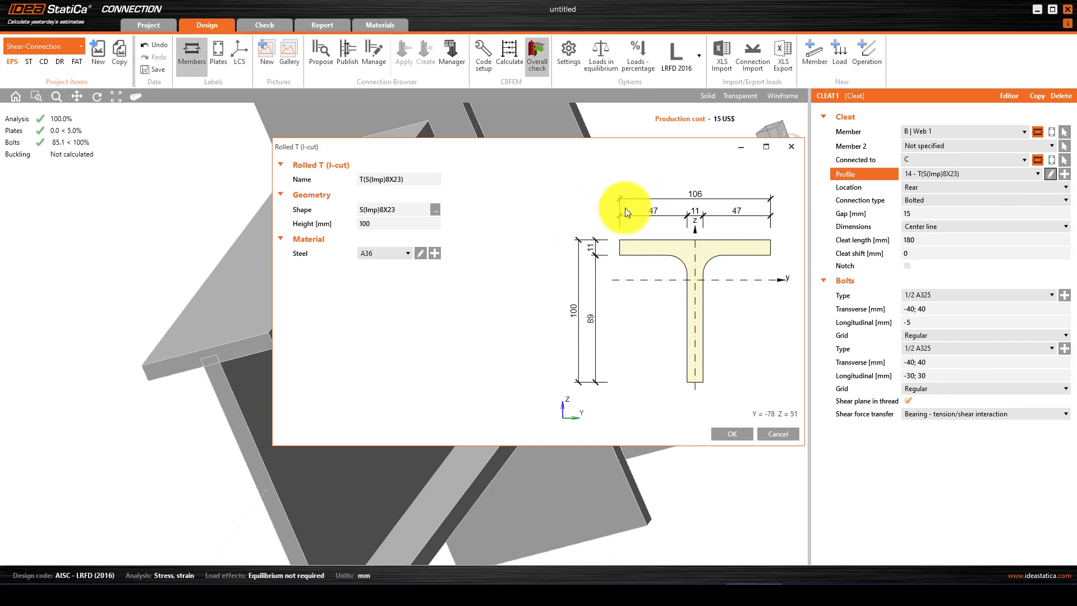
left_click(435, 210)
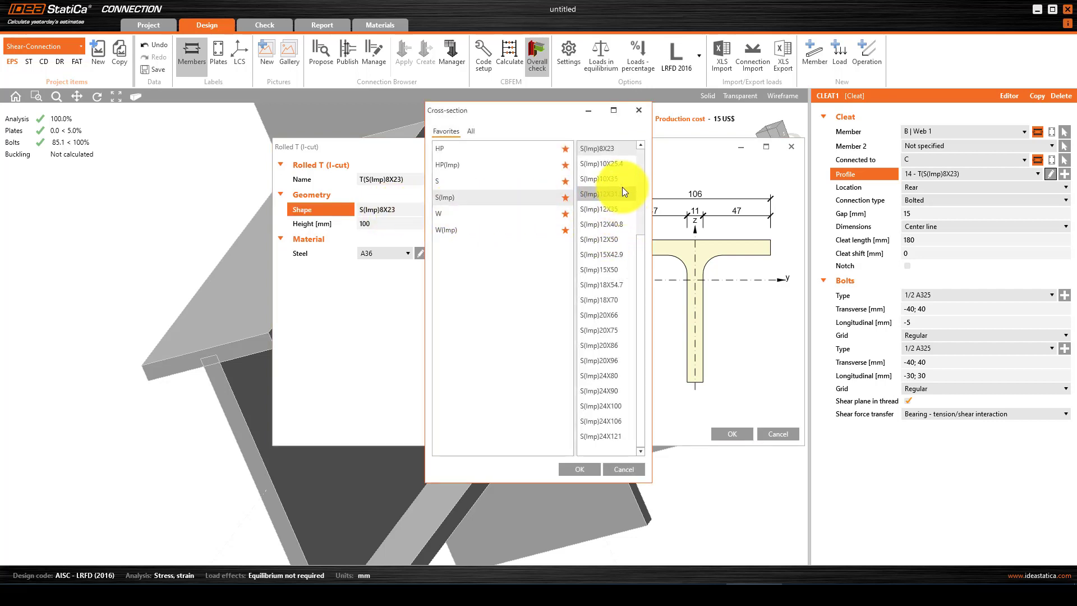
scroll(622, 185, "up", 2)
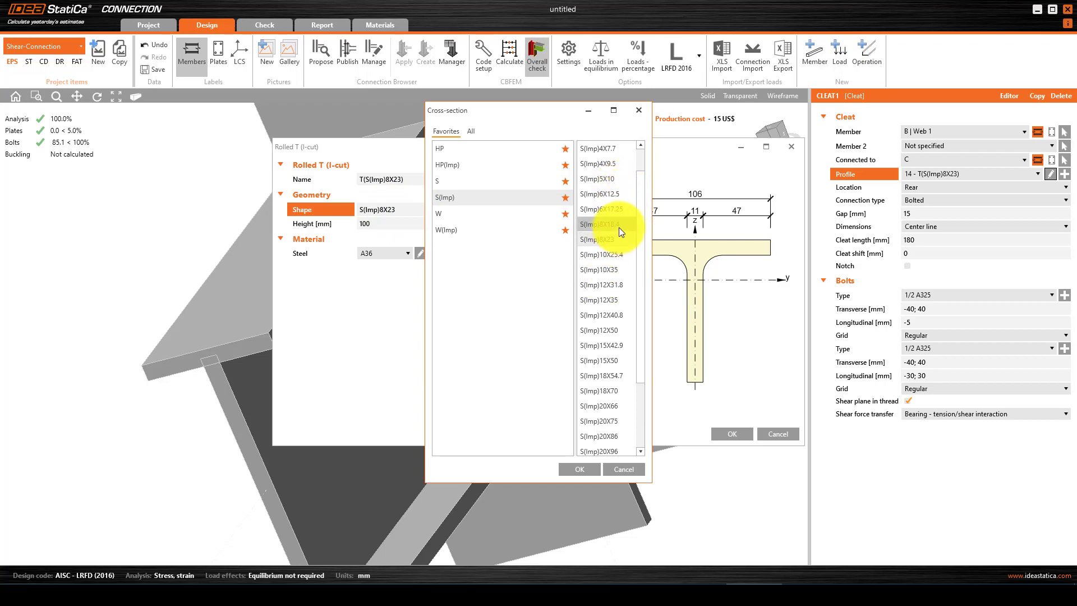
left_click(619, 225)
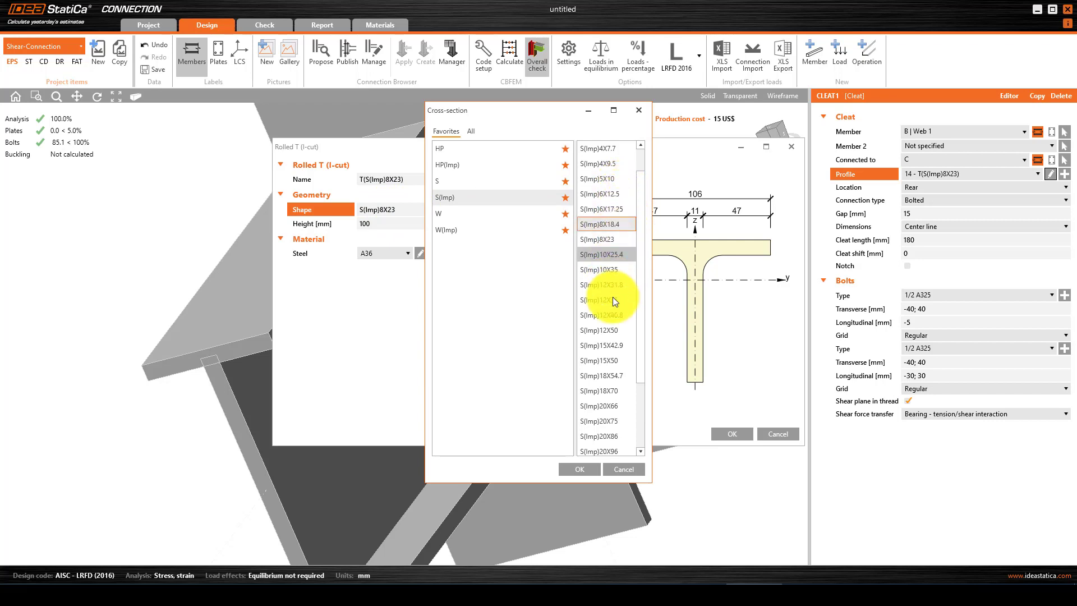
left_click(580, 472)
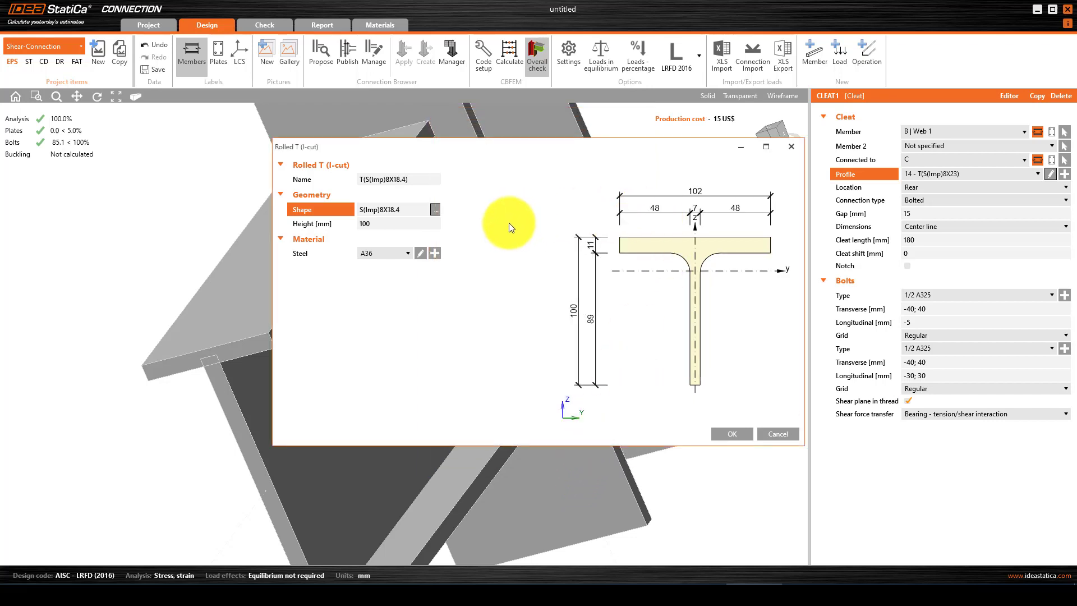
left_click(436, 210)
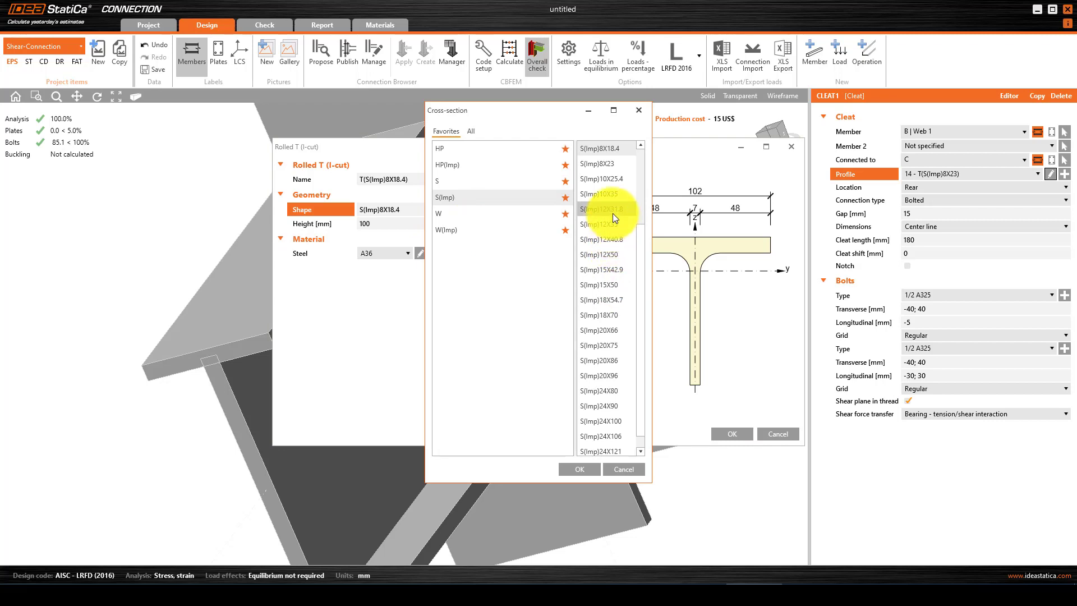
left_click(614, 181)
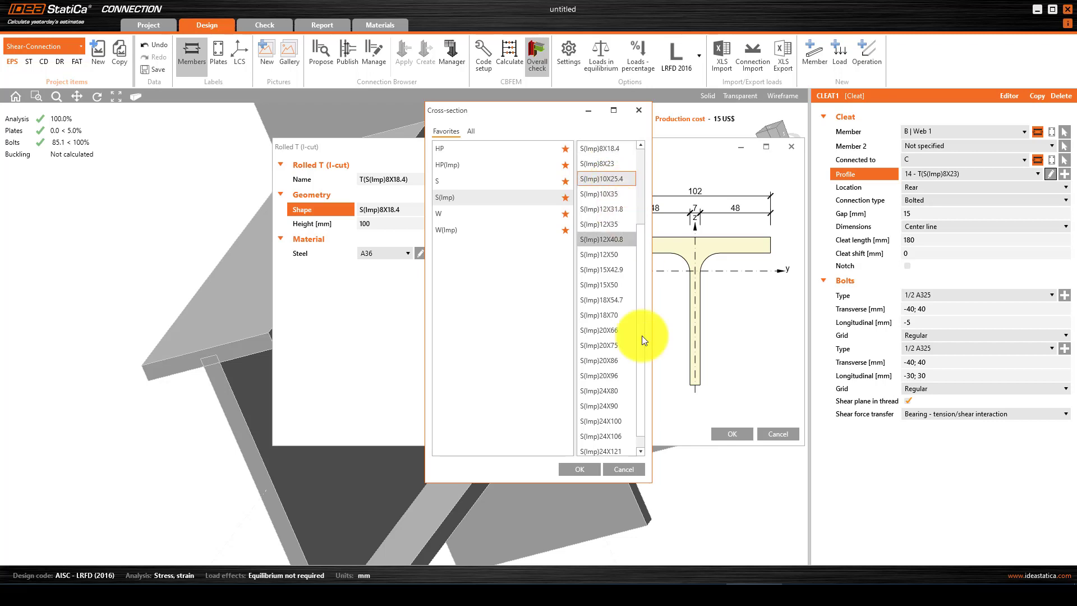
left_click(584, 468)
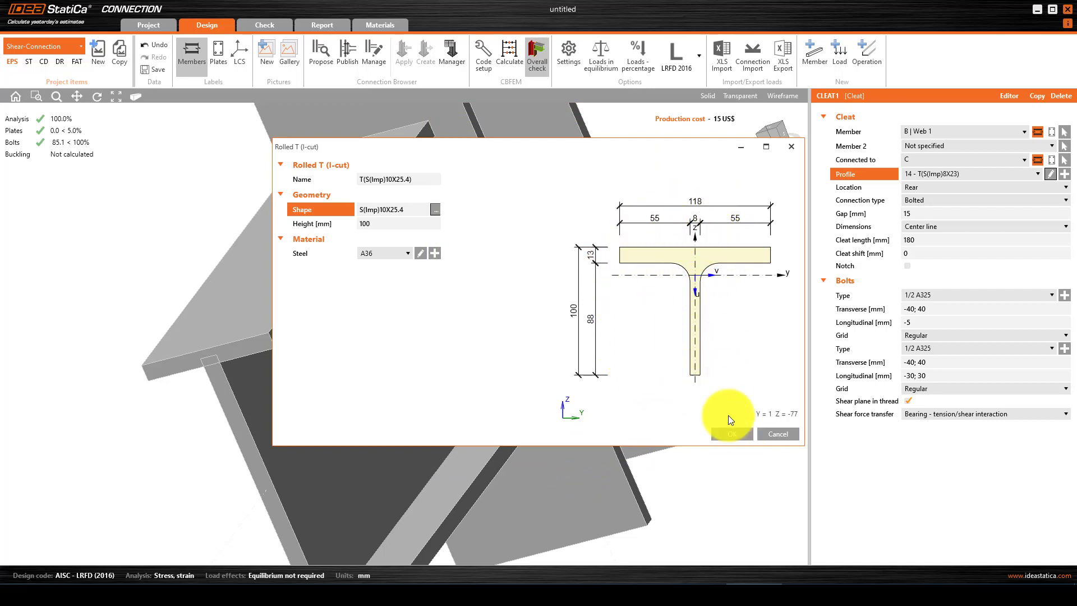
Choose S(Imp)10X35 and apply the T(S(Imp)10X35) profile to the cleat.
left_click(436, 209)
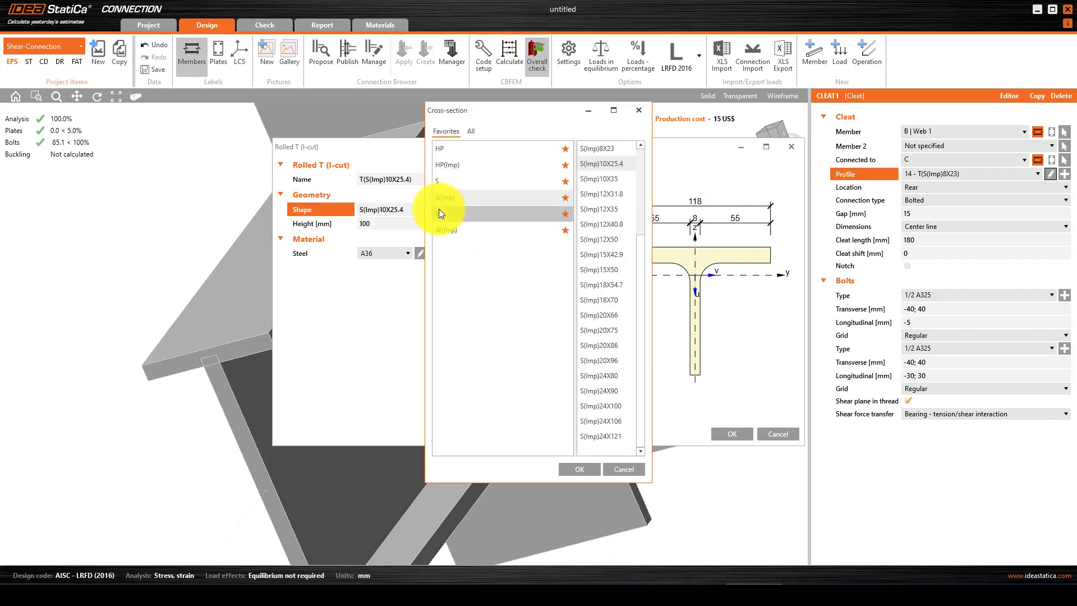
left_click(622, 177)
left_click(580, 469)
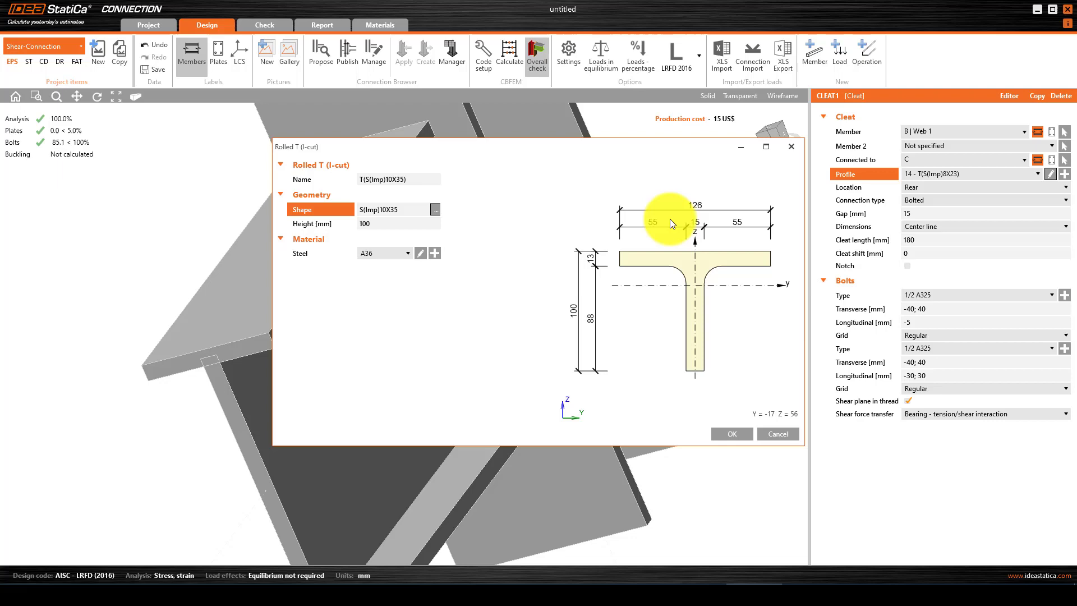
left_click(732, 434)
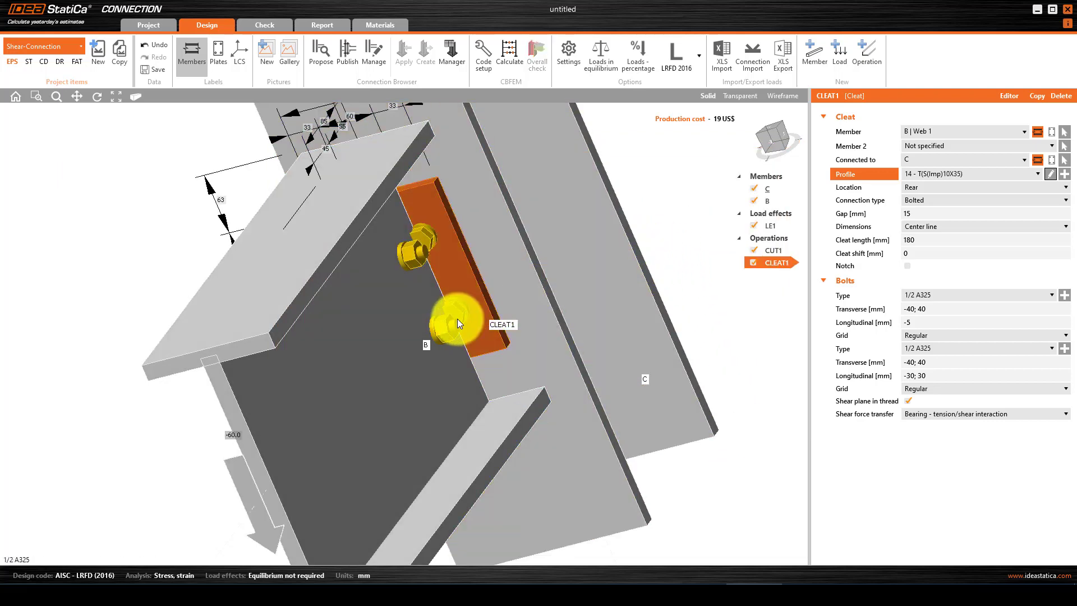
Change the second bolt group's longitudinal offsets to -45; 45, keeping 1/2 A325 bolts.
scroll(434, 234, "down", 3)
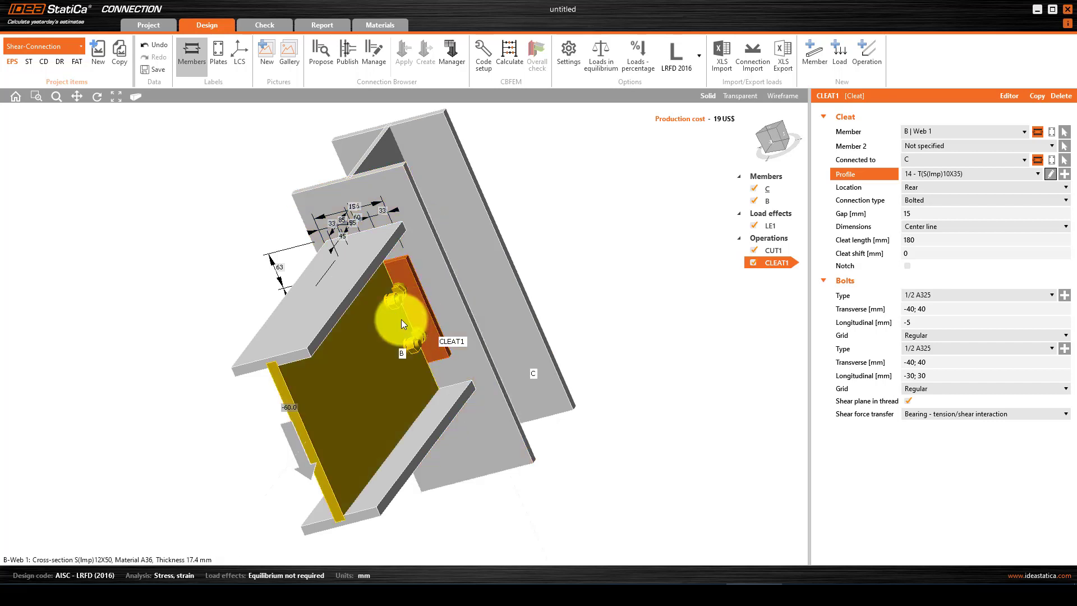
left_click(908, 375)
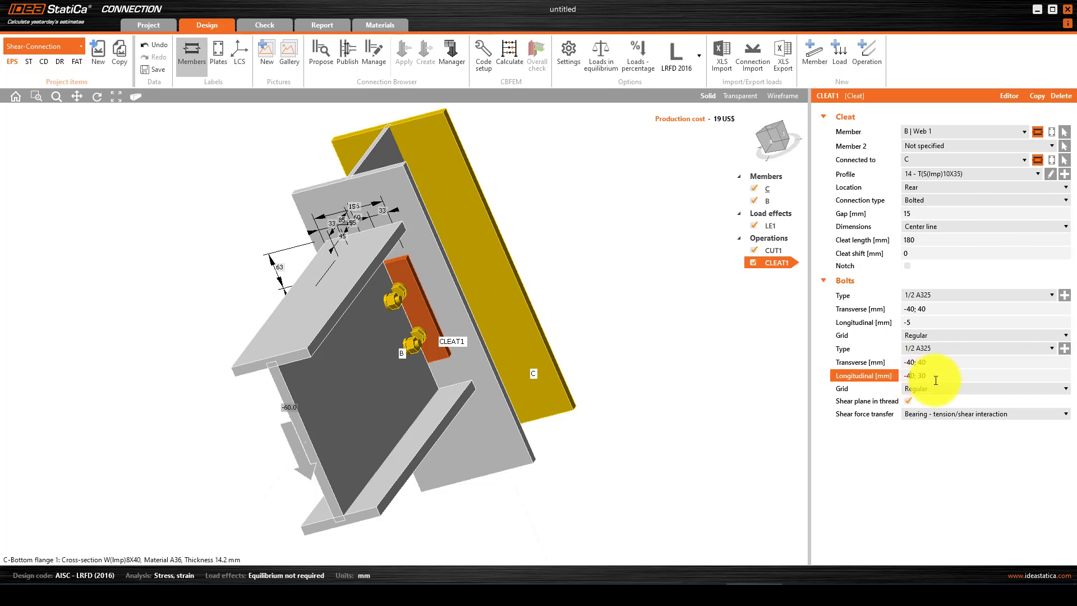
key("BackSpace")
type("4")
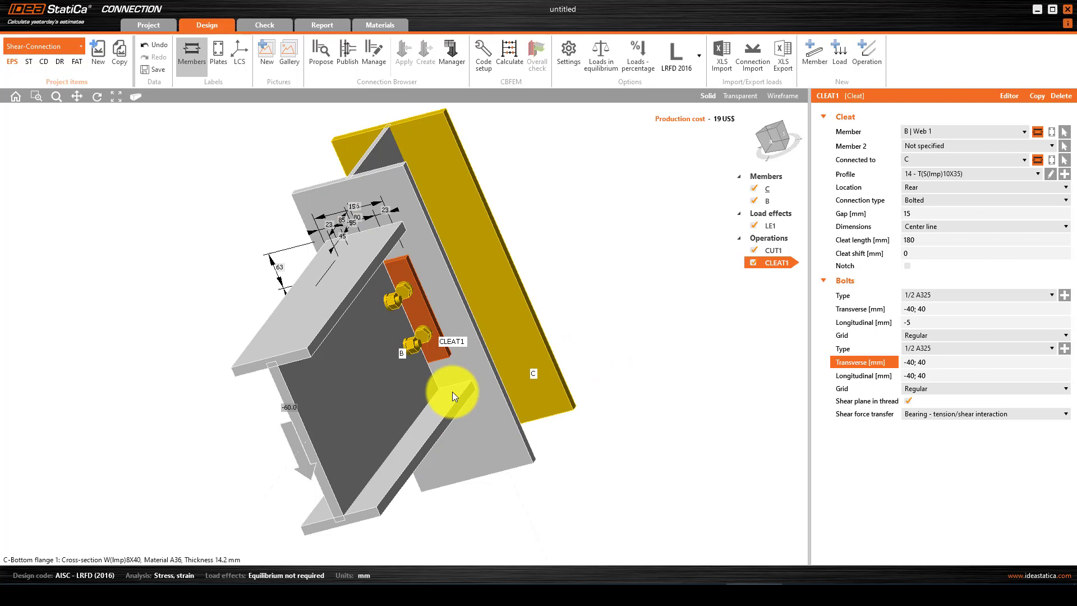
scroll(386, 313, "up", 5)
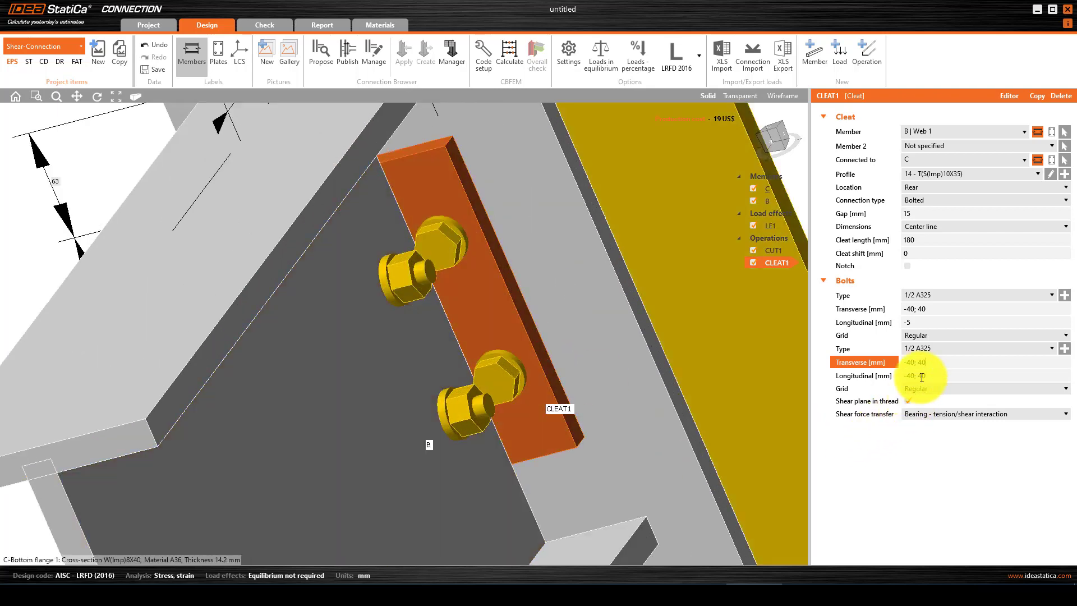
left_click(922, 375)
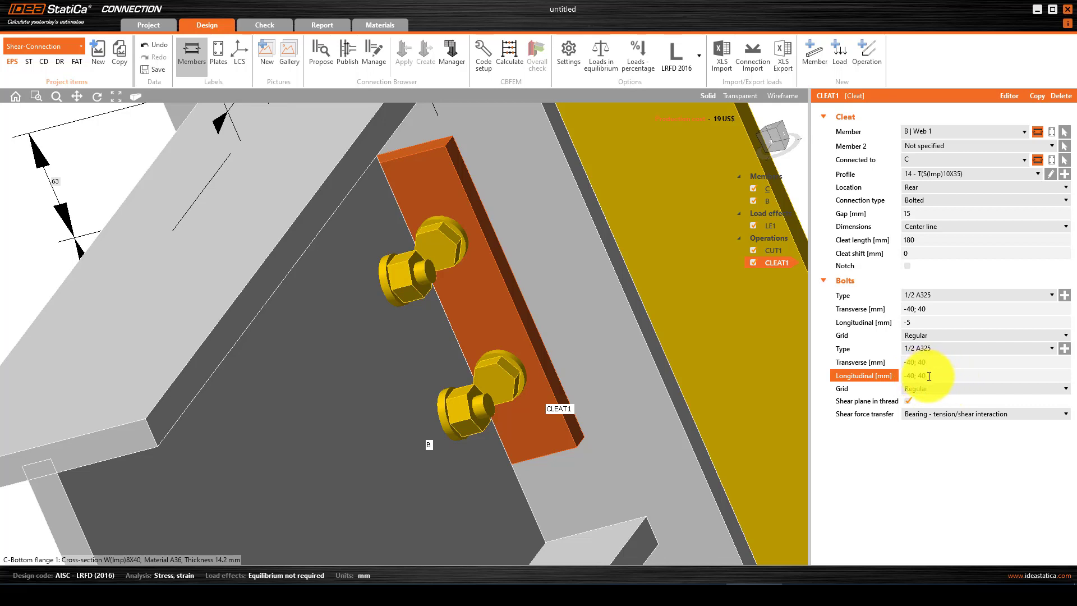
key("BackSpace")
type("5")
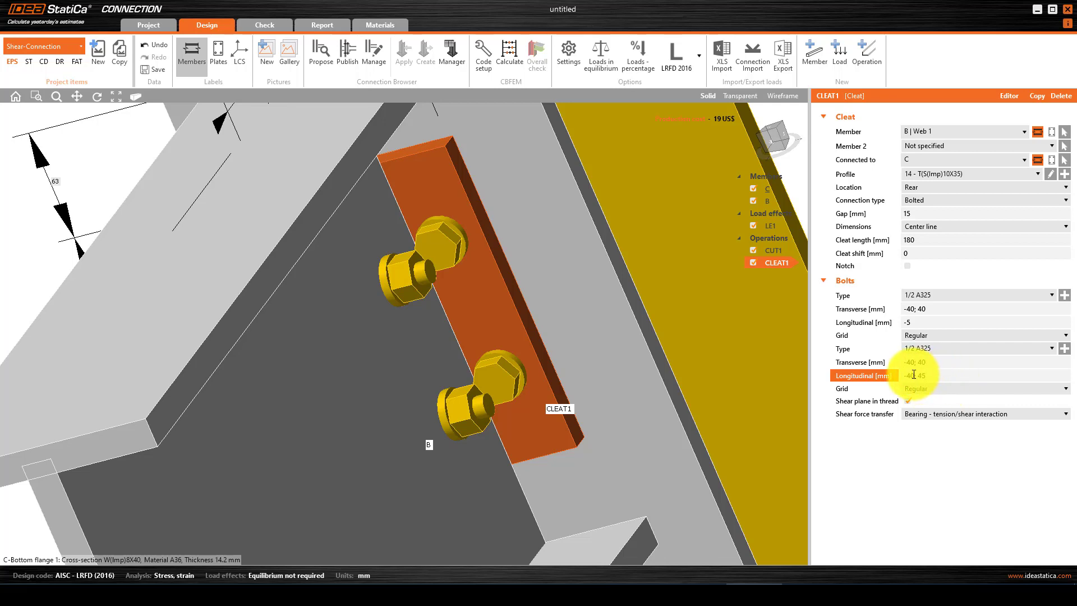
left_click(913, 375)
key("BackSpace")
type("5")
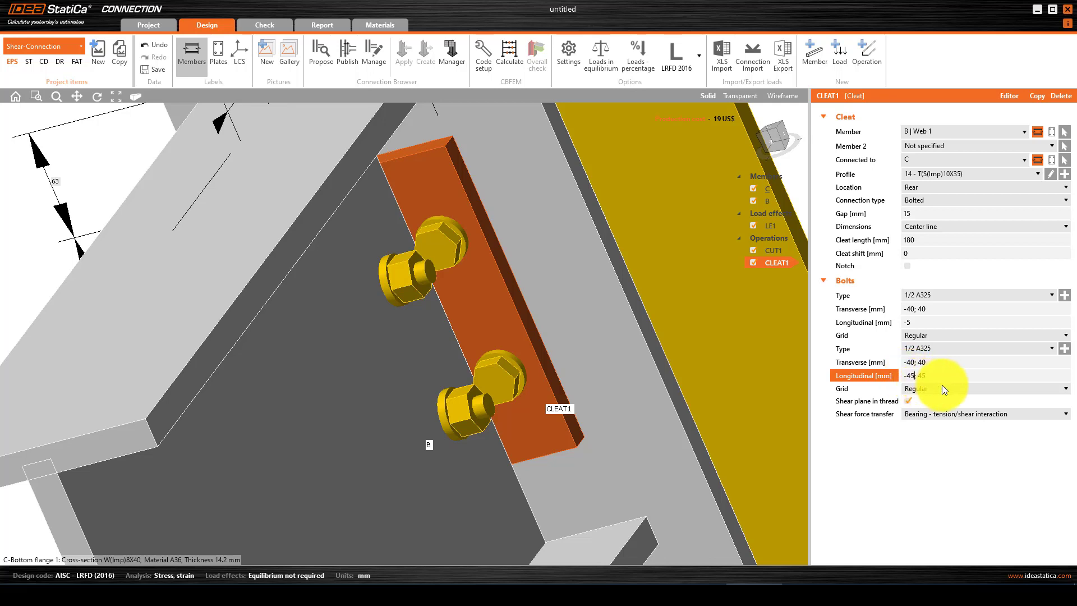
left_click(934, 348)
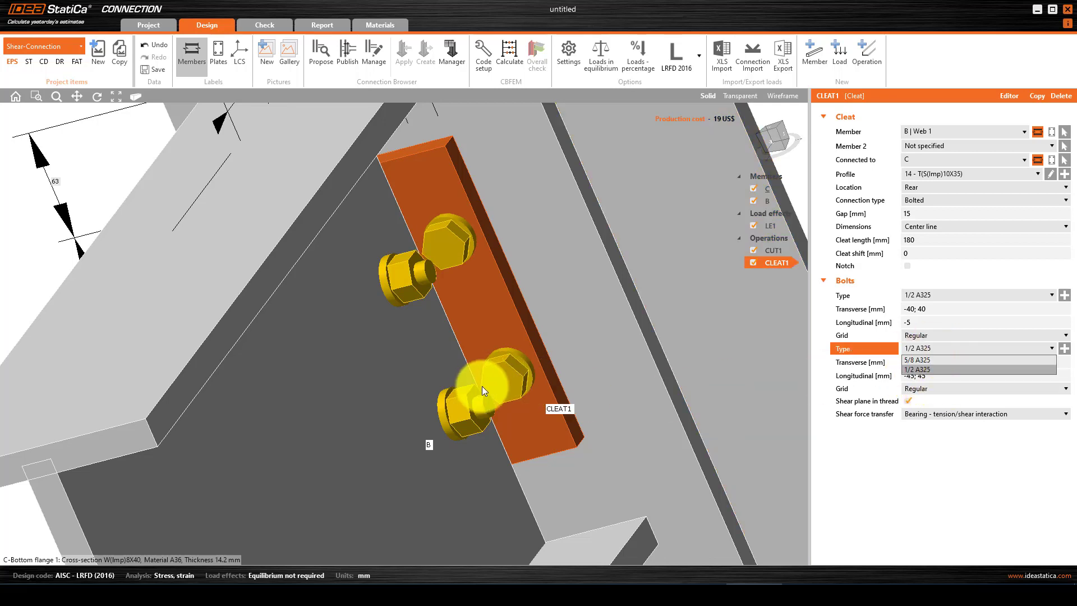
left_click(571, 366)
Change the longitudinal offsets to -40; 50.
scroll(540, 368, "down", 2)
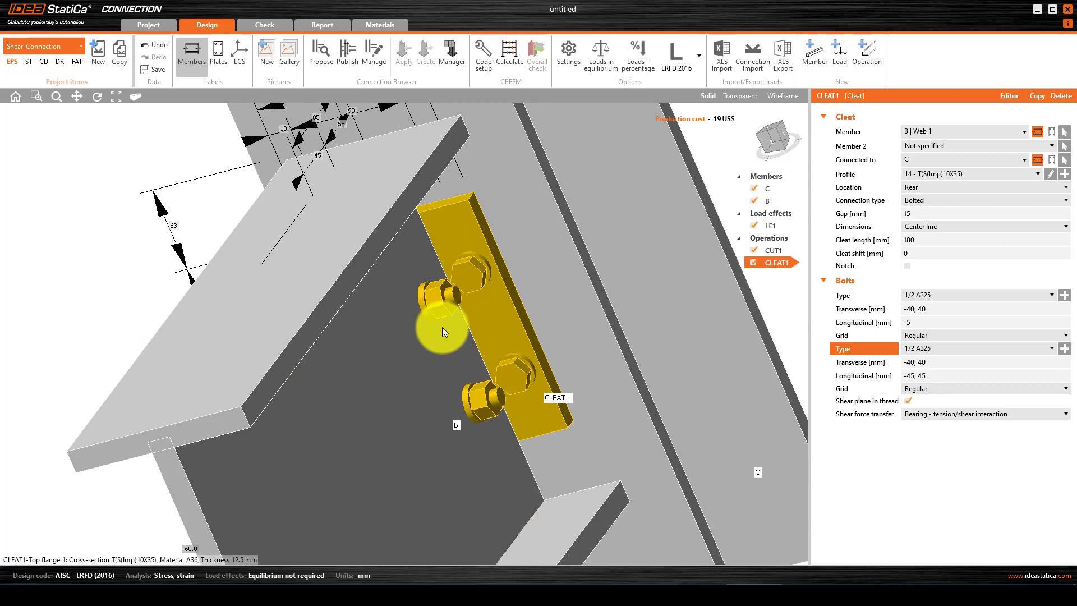
right_click_drag(419, 419, 492, 396)
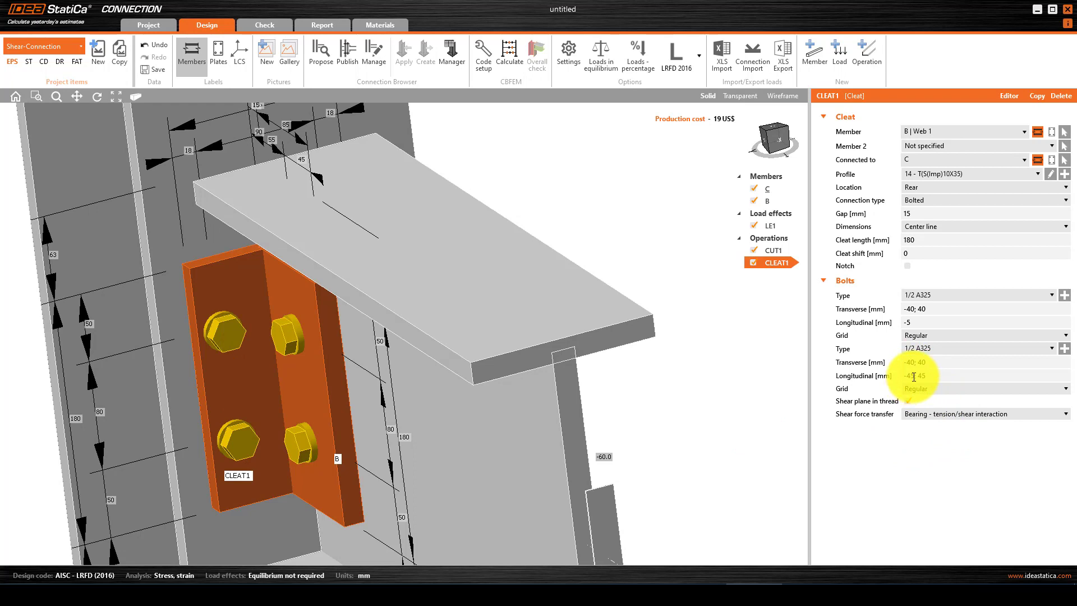
left_click(914, 377)
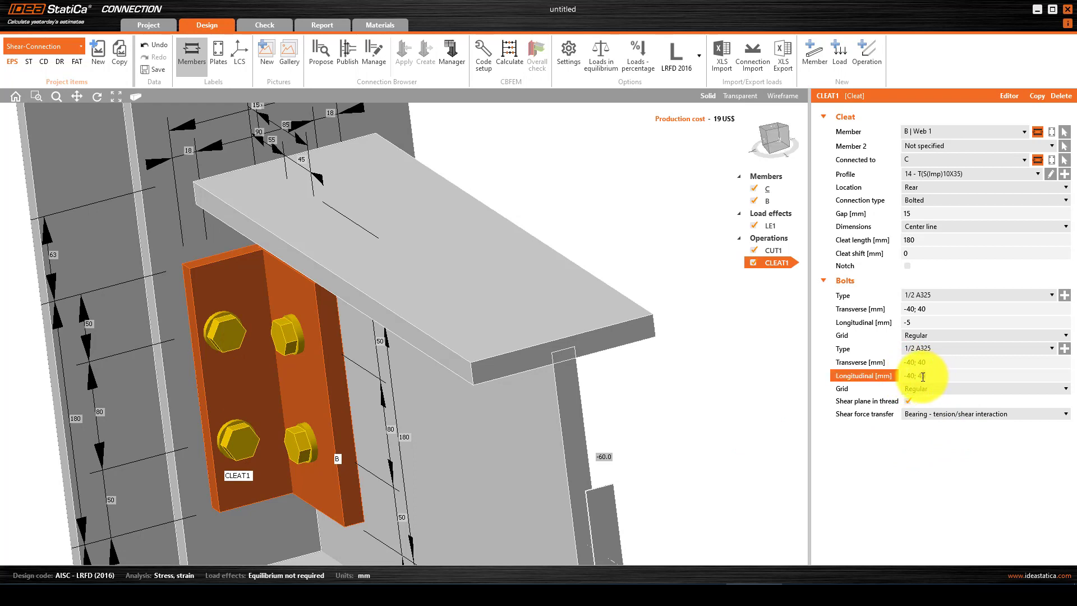
double_click(920, 378)
type("50")
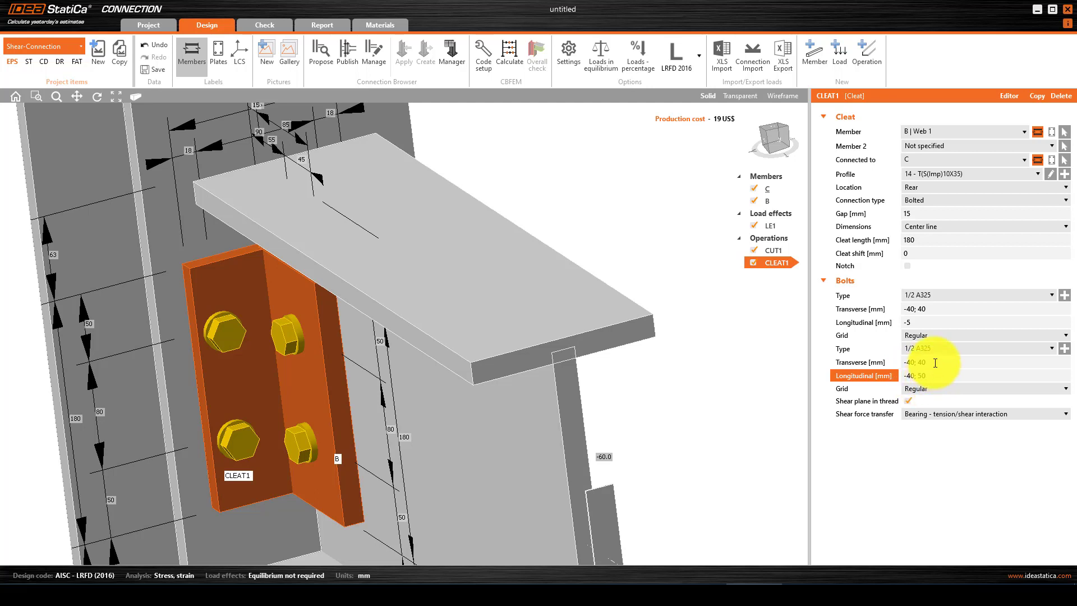
key("Return")
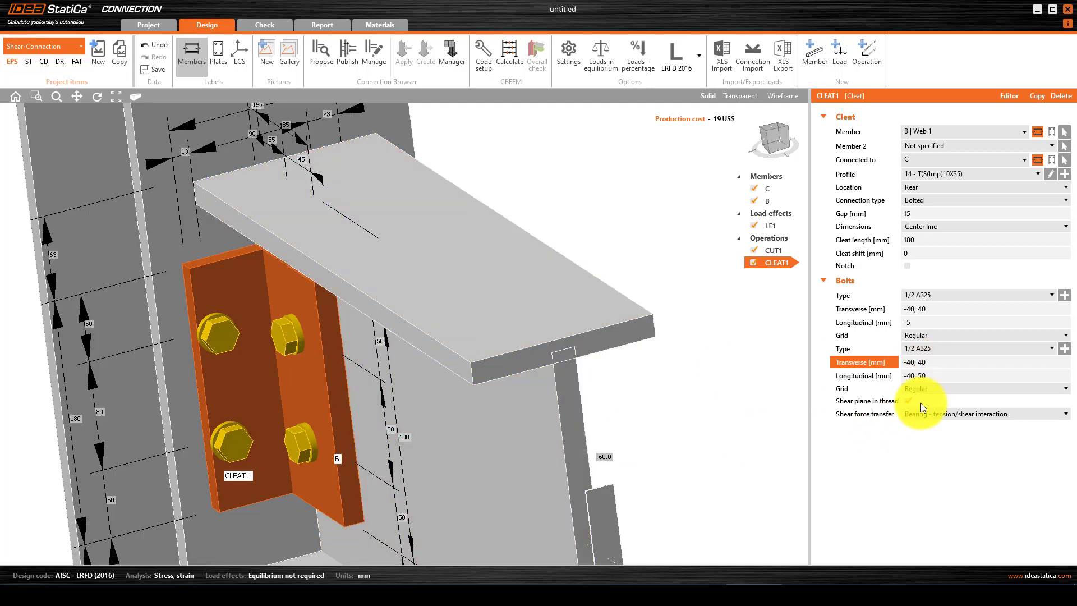
Keep adjusting the longitudinal offsets until they read -50; 30 mm.
left_click(913, 375)
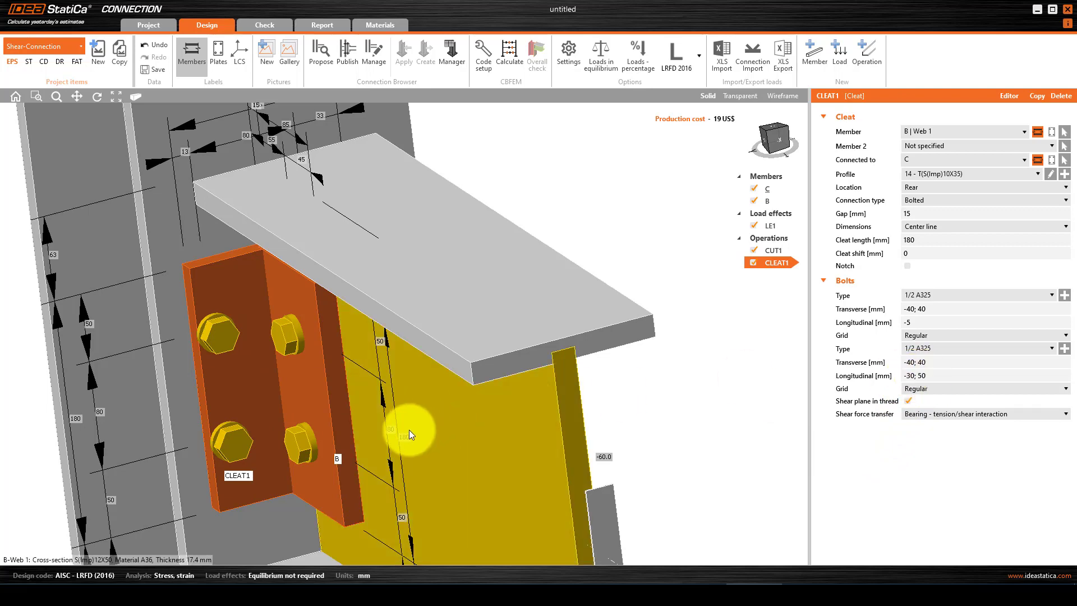
right_click_drag(409, 430, 387, 448)
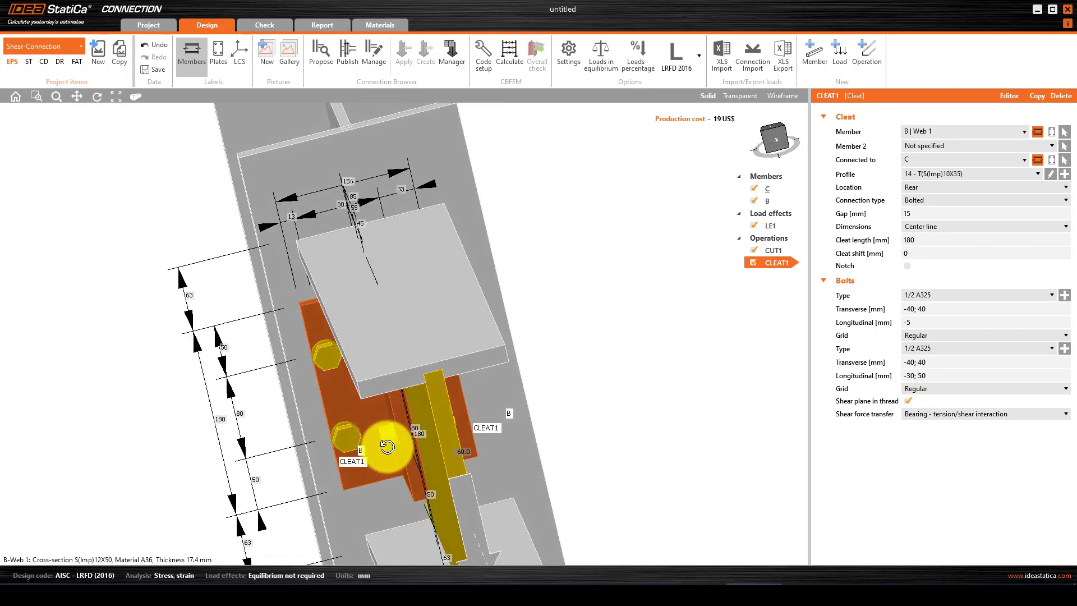
left_click(921, 376)
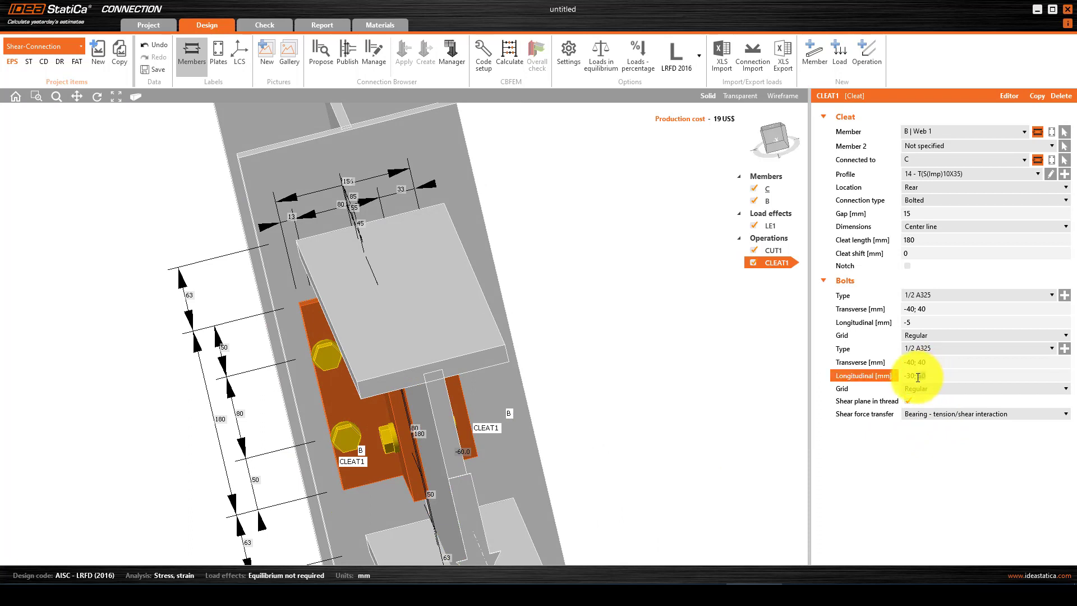
left_click_drag(915, 380, 913, 380)
type("4")
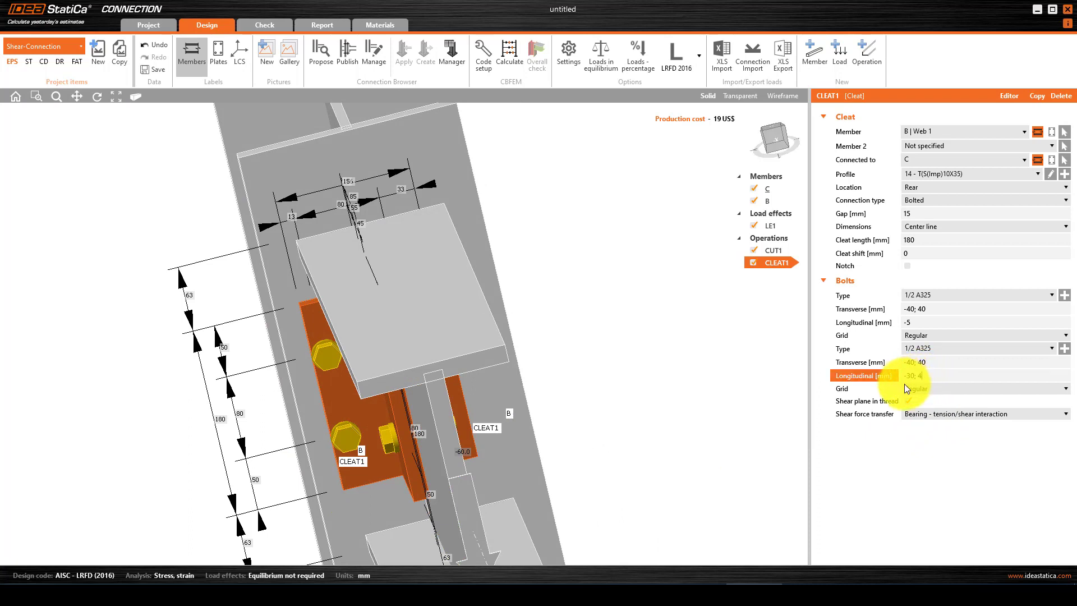
key("BackSpace")
type("30")
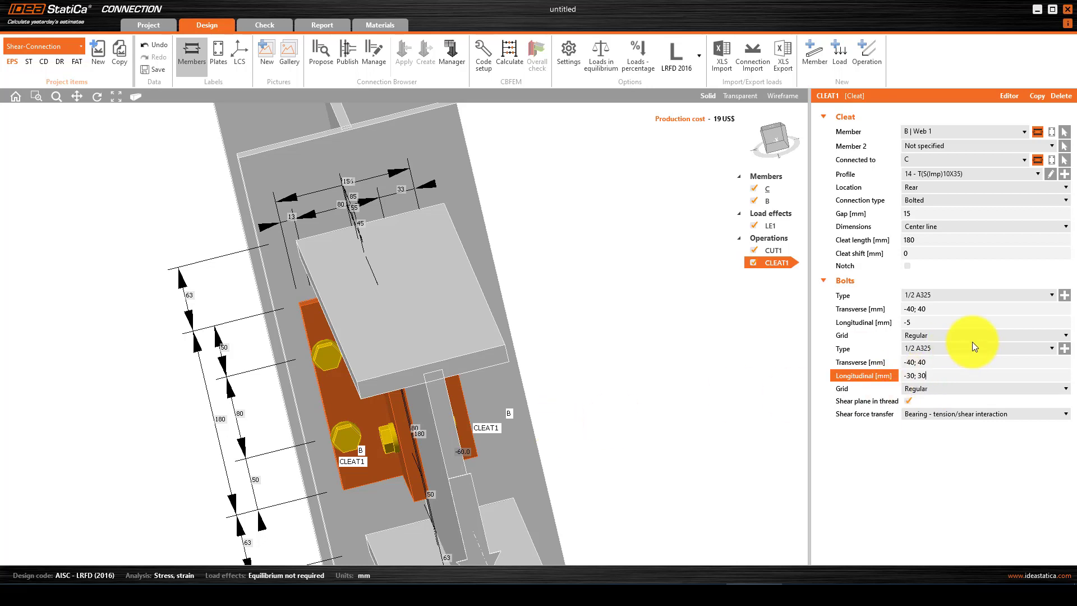
left_click(944, 364)
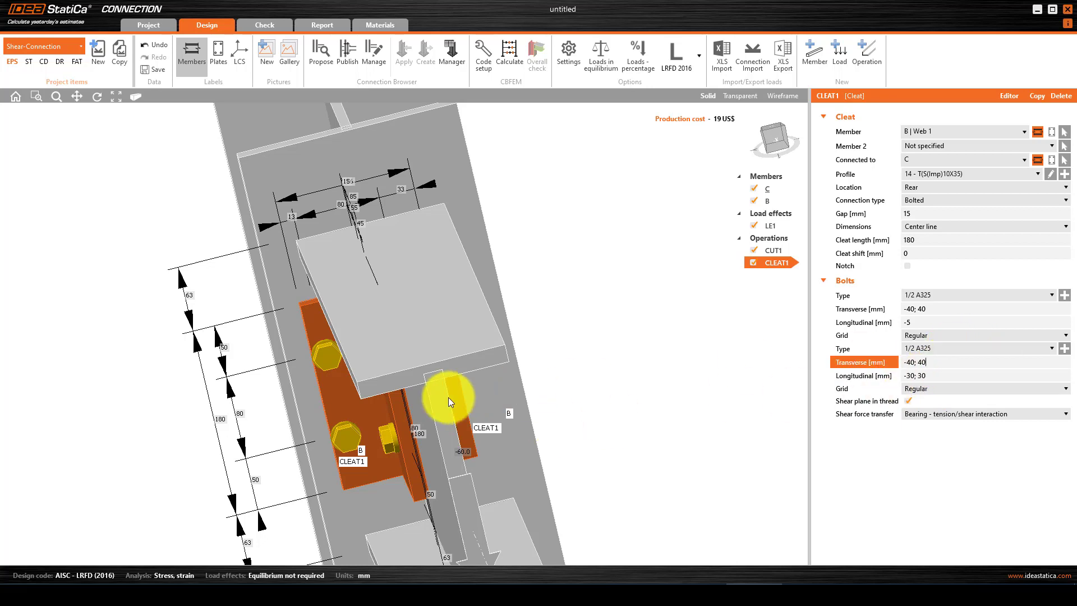
right_click_drag(426, 442, 385, 440)
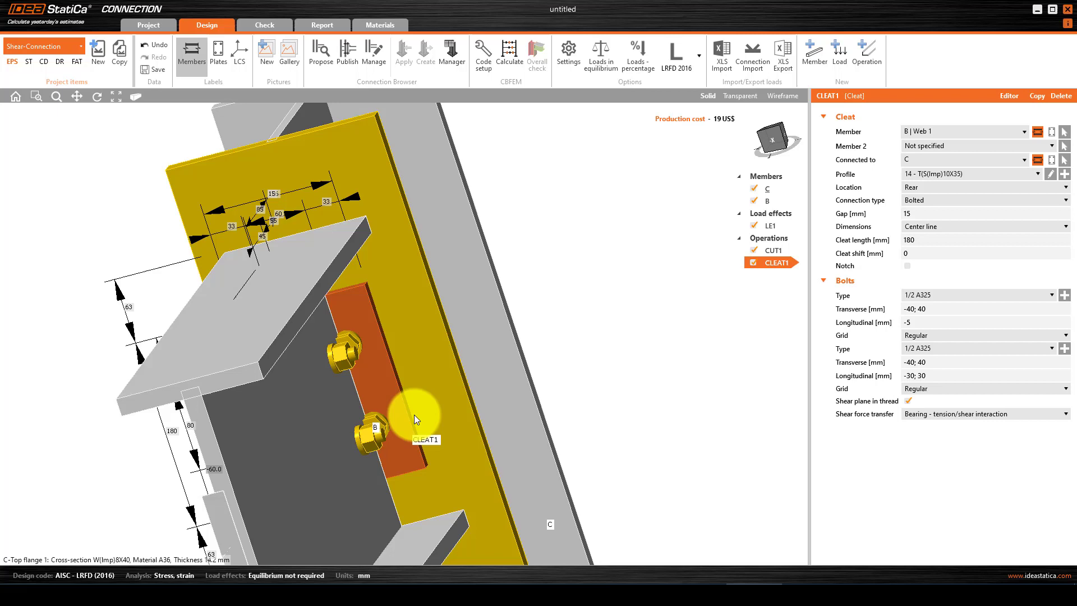
left_click(911, 375)
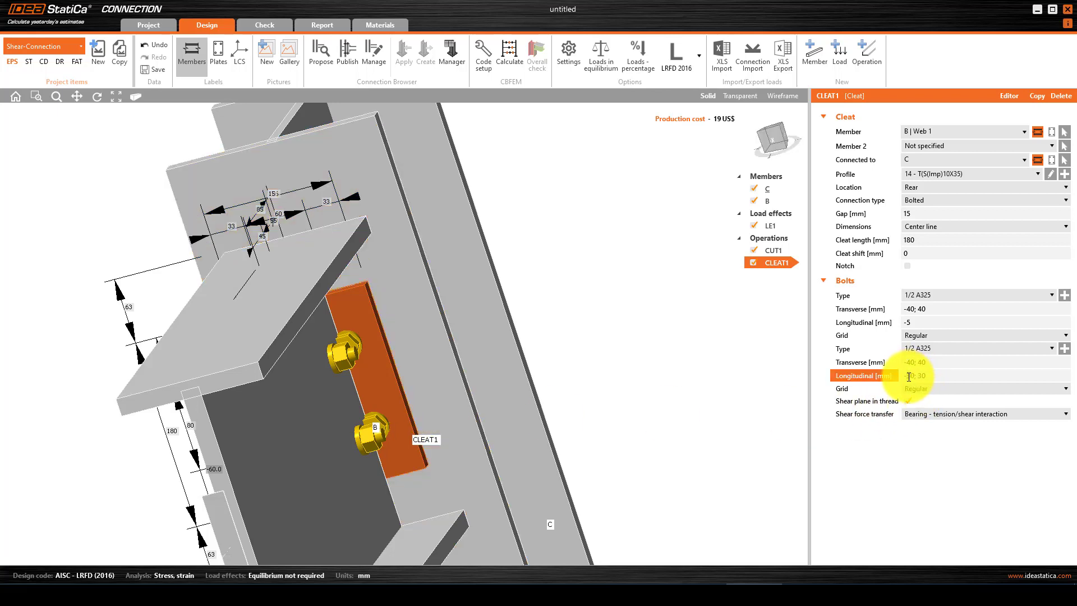
left_click(938, 359)
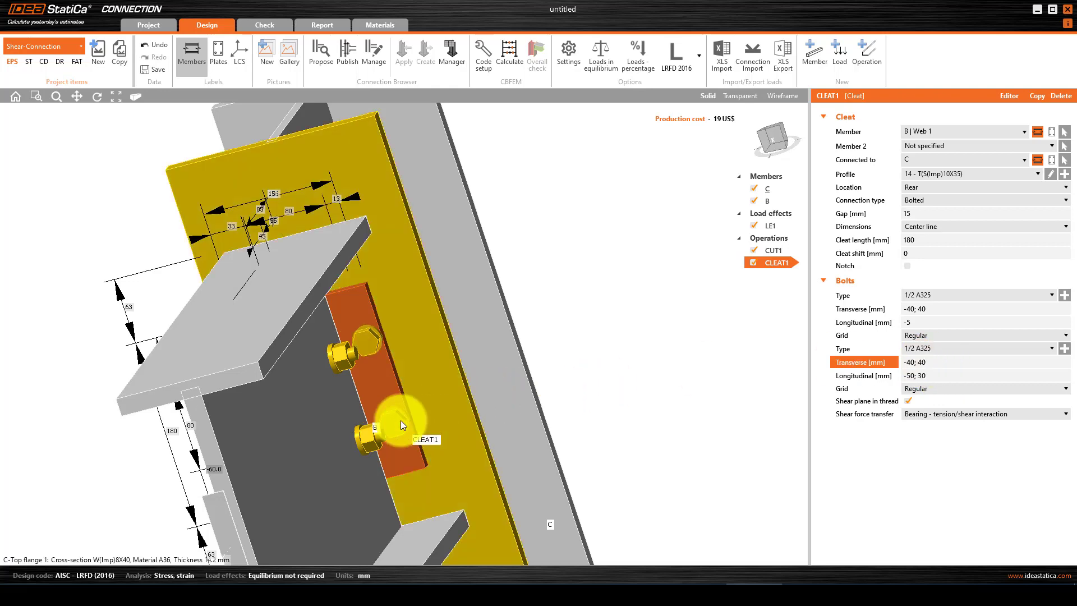
right_click_drag(397, 445, 372, 439)
Try longitudinal positions -50; 35 and then -40; 35 for the second bolt group.
scroll(355, 388, "up", 5)
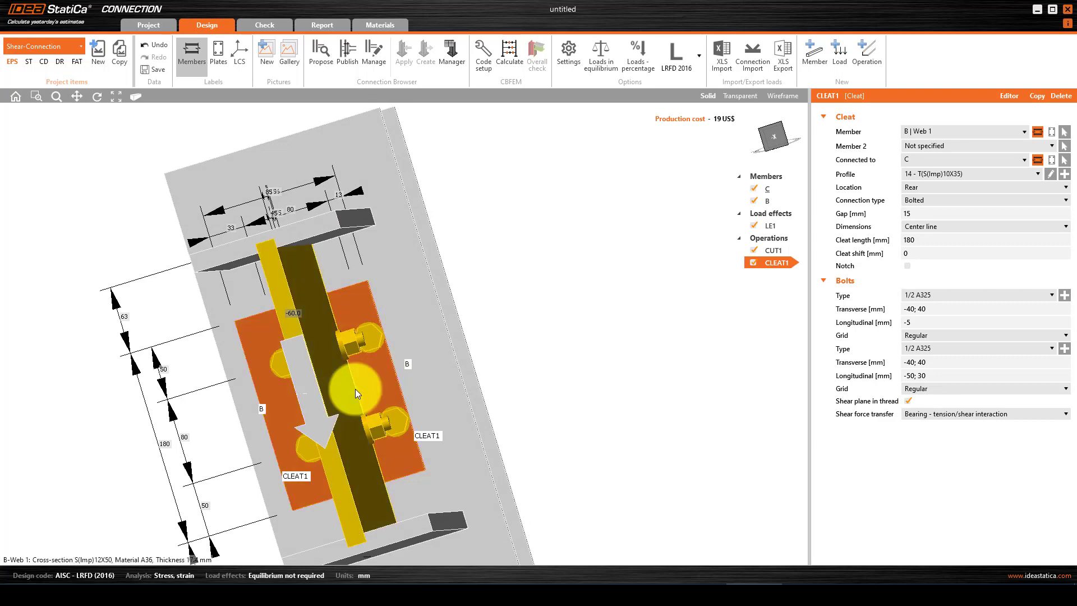
mouse_move(368, 387)
right_mouse_down()
mouse_move(391, 449)
mouse_move(385, 463)
mouse_move(384, 400)
right_mouse_up()
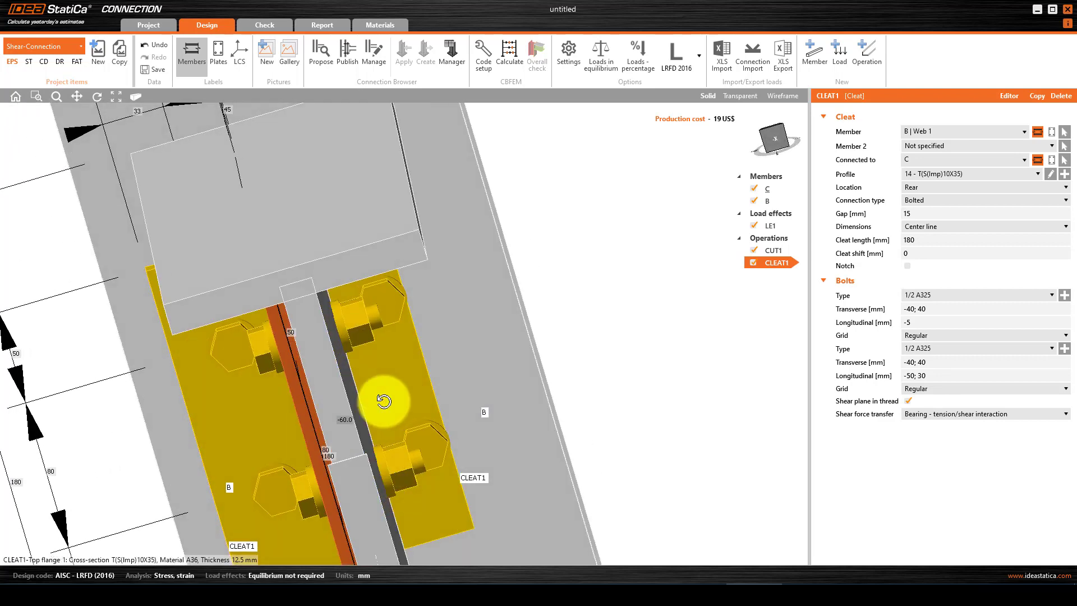
left_click(926, 376)
type("5")
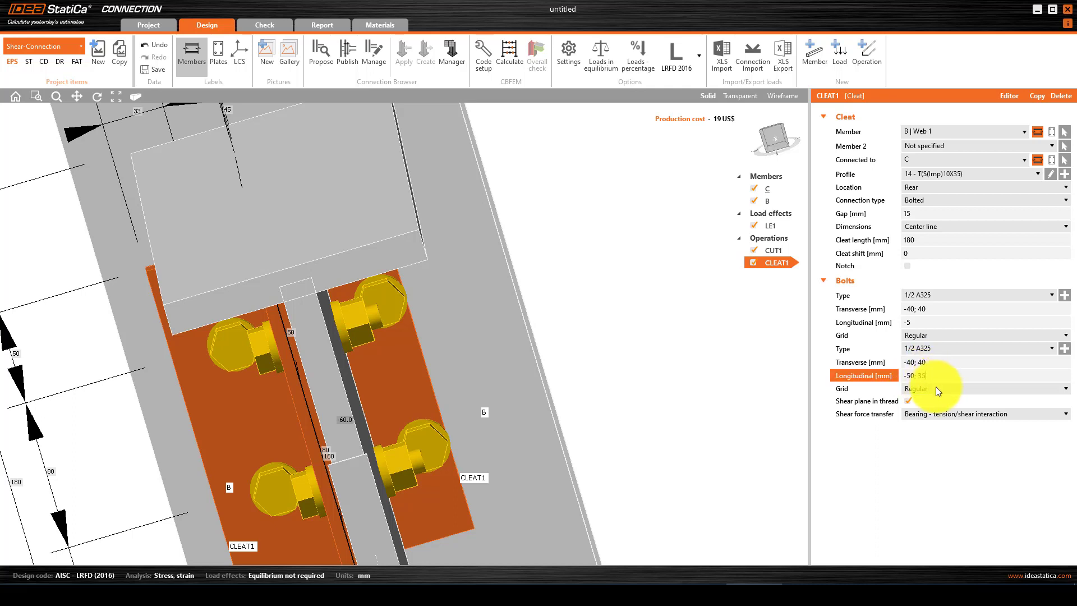
left_click(934, 362)
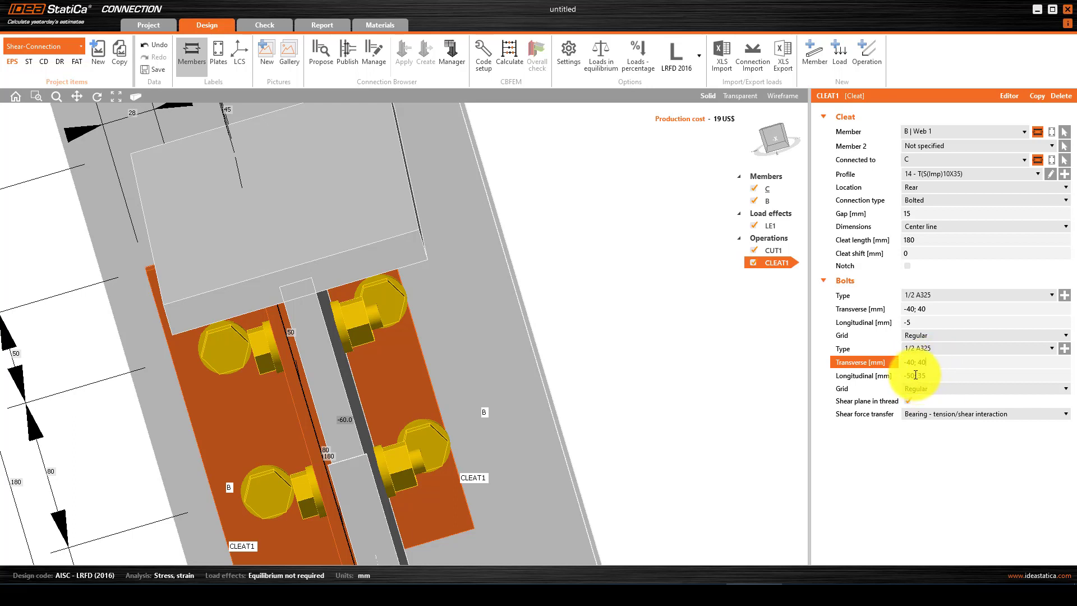
left_click(911, 375)
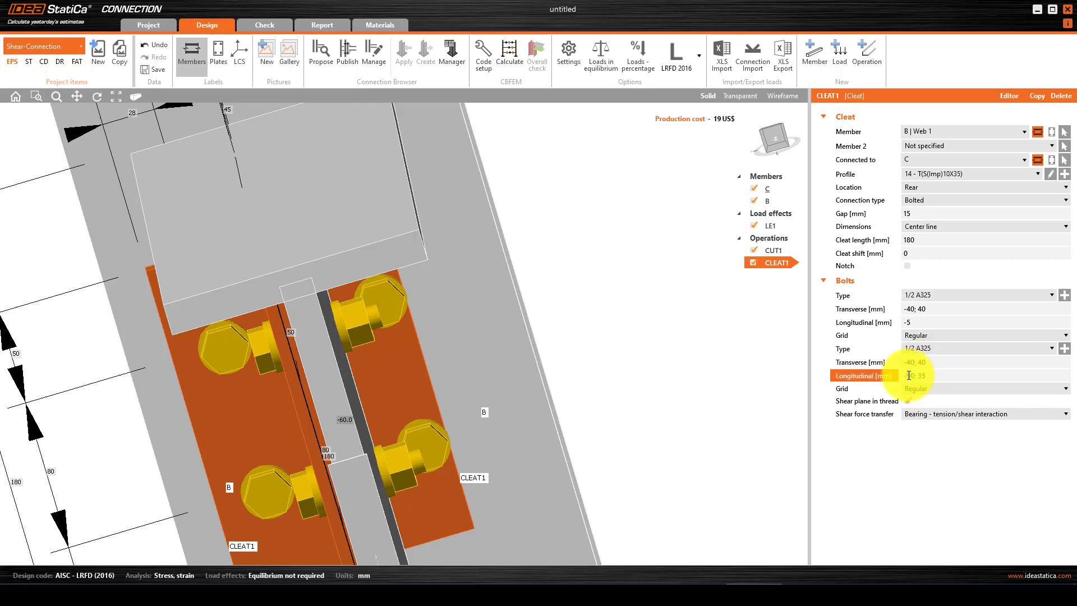
left_click(932, 363)
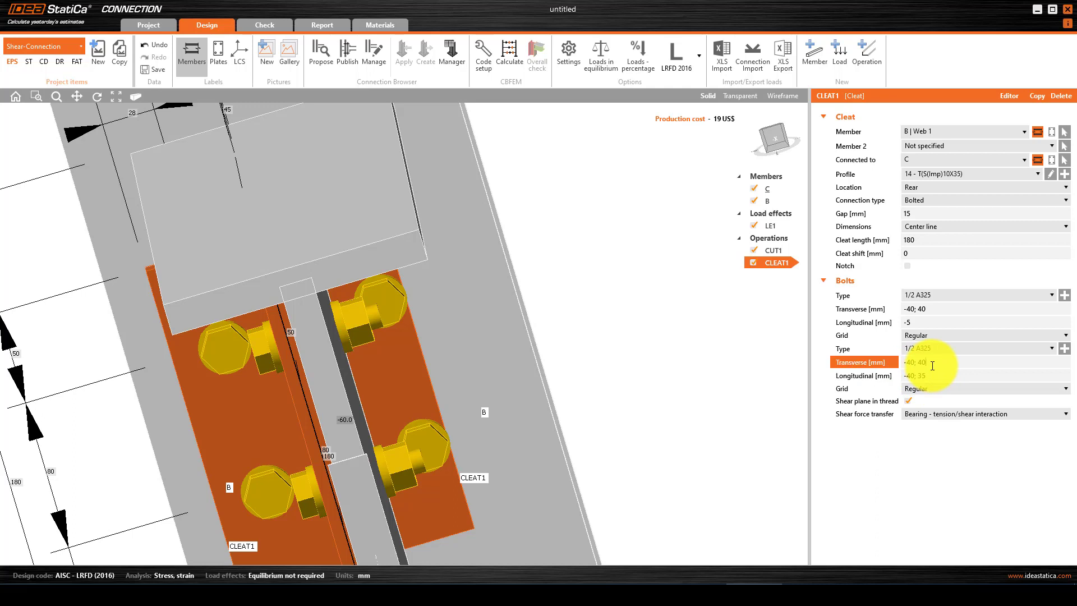
Change the first longitudinal offset to -45, giving -45; 35, and confirm it.
left_click(915, 376)
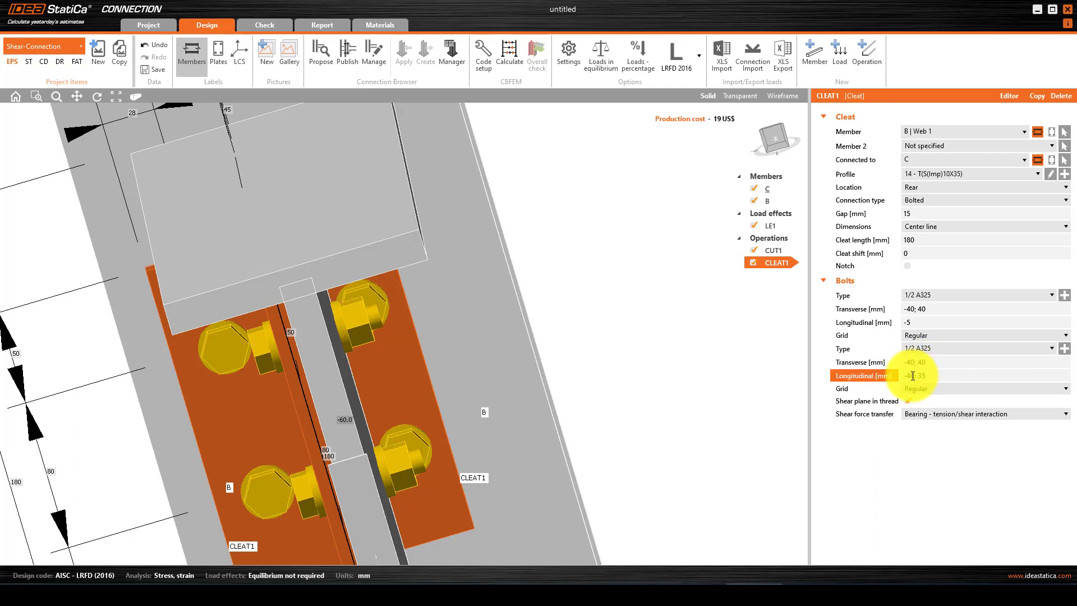
key("BackSpace")
type("5")
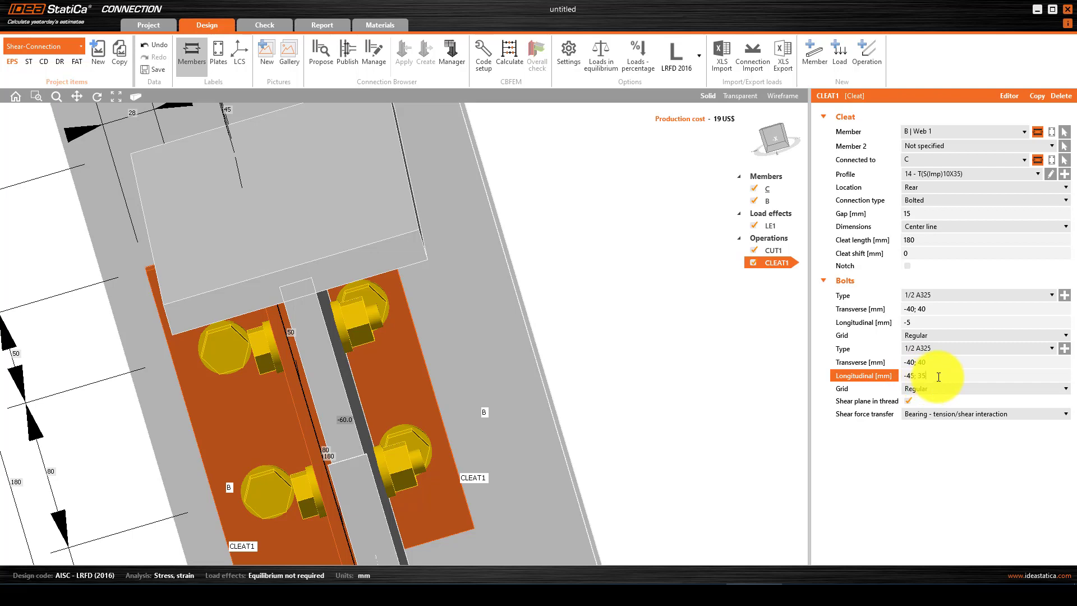
left_click(937, 362)
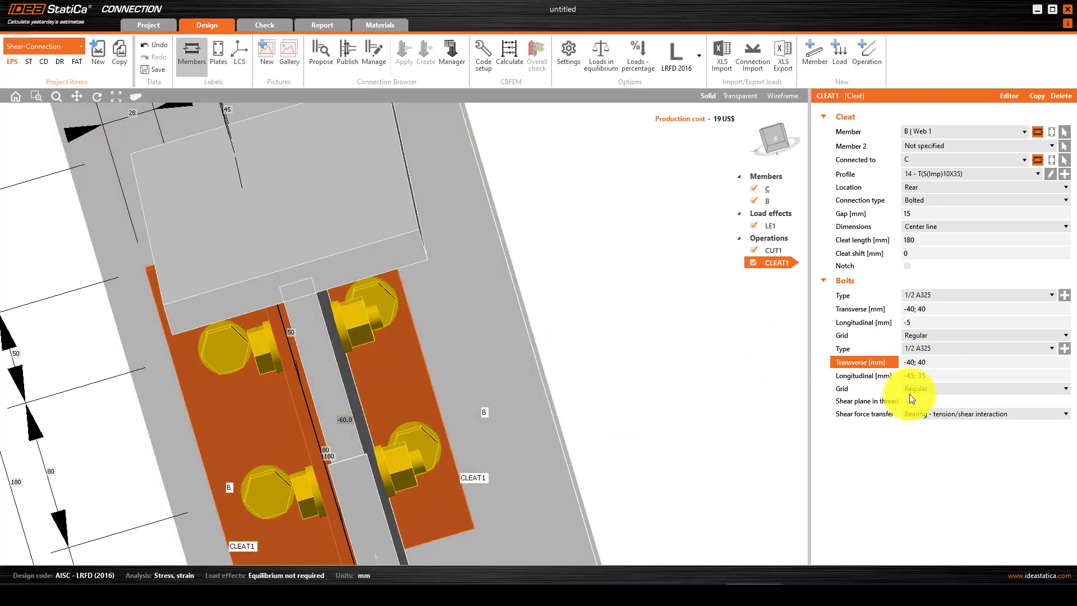
left_click(915, 375)
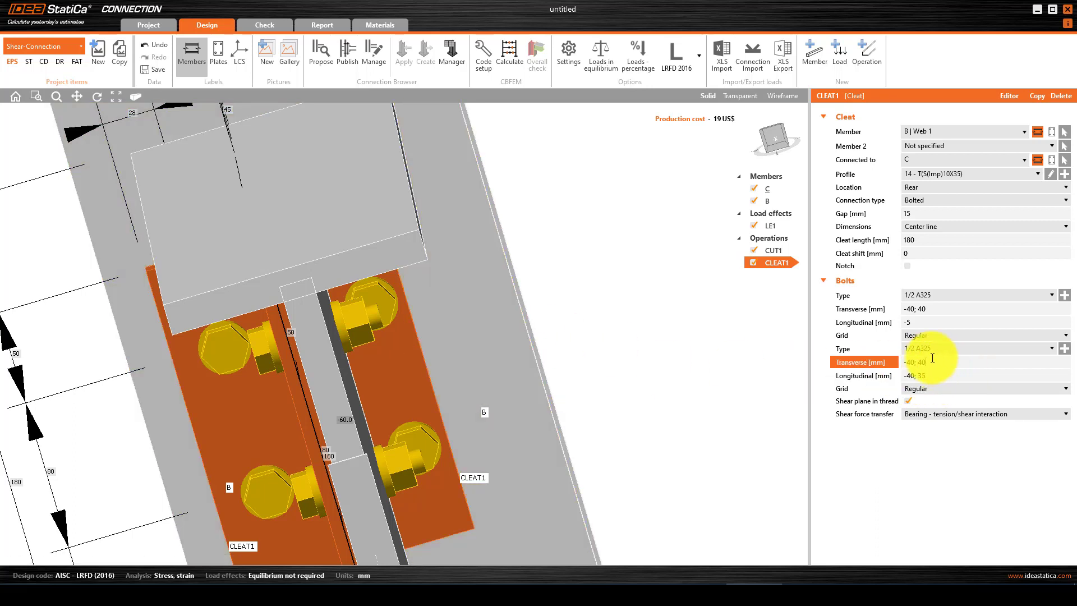
key("Return")
Recommit the -45; 35 longitudinal positions and check the cleat bolts in the 3D view.
left_click_drag(376, 458, 449, 455)
left_click(912, 375)
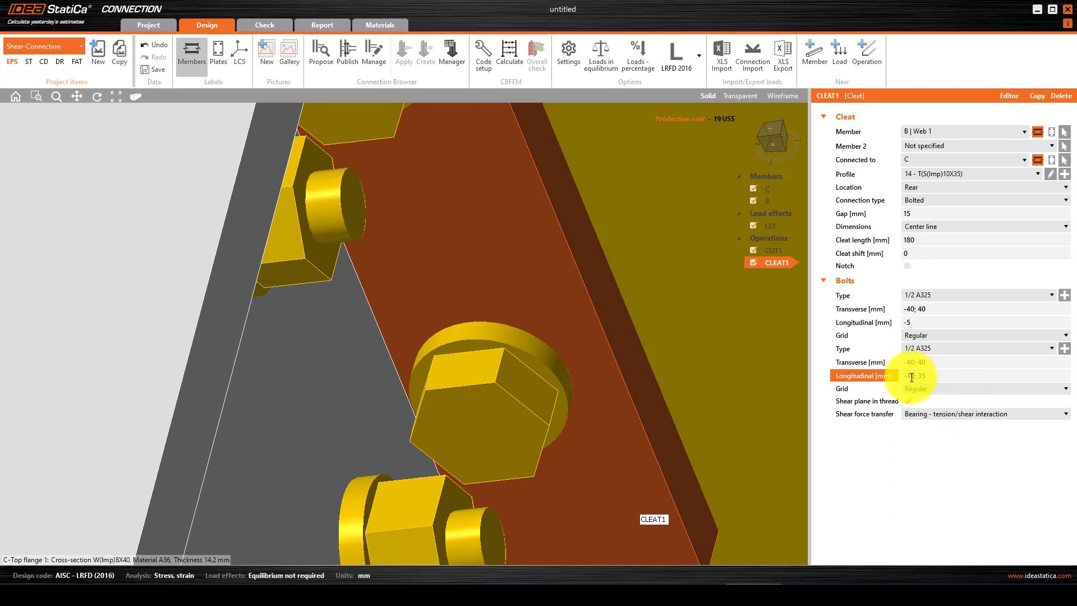
left_click(923, 363)
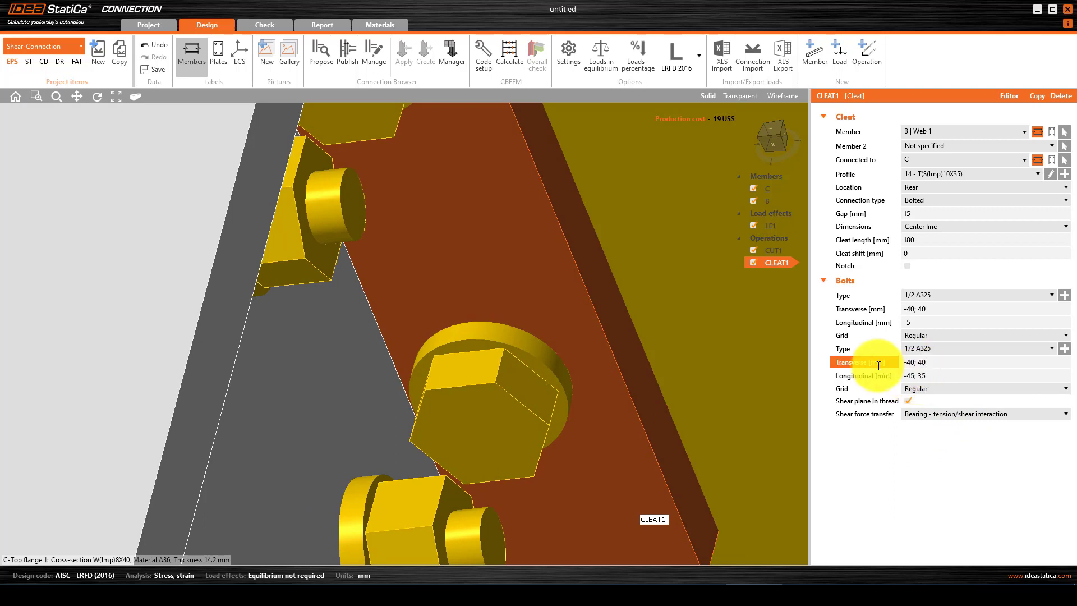
scroll(576, 369, "down", 5)
right_click_drag(577, 368, 537, 352)
Switch the model to a straight front view of the connection with the view cube.
scroll(568, 400, "down", 3)
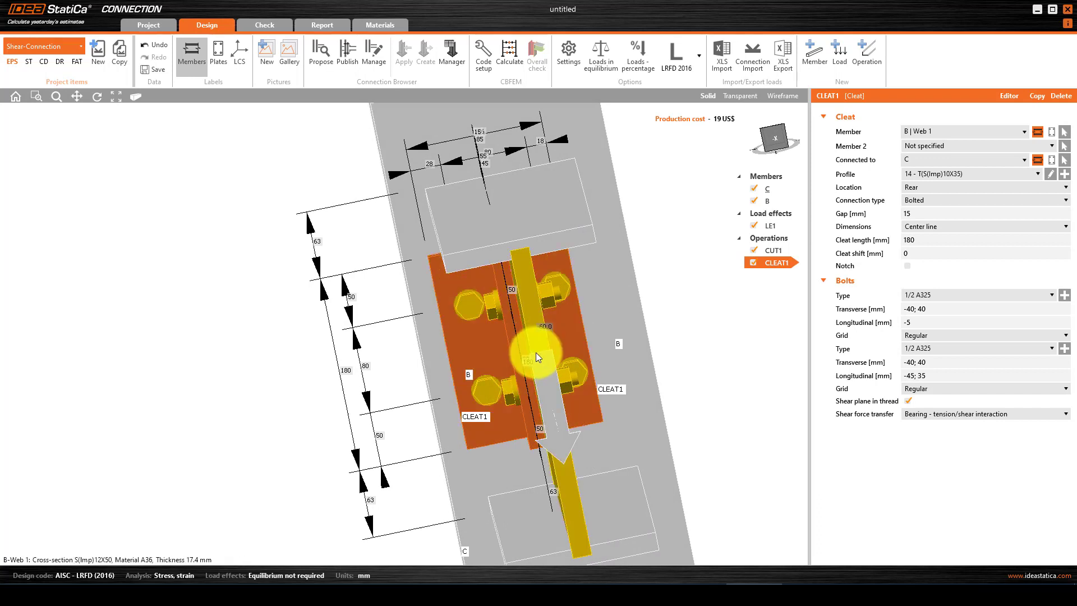
scroll(537, 353, "down", 3)
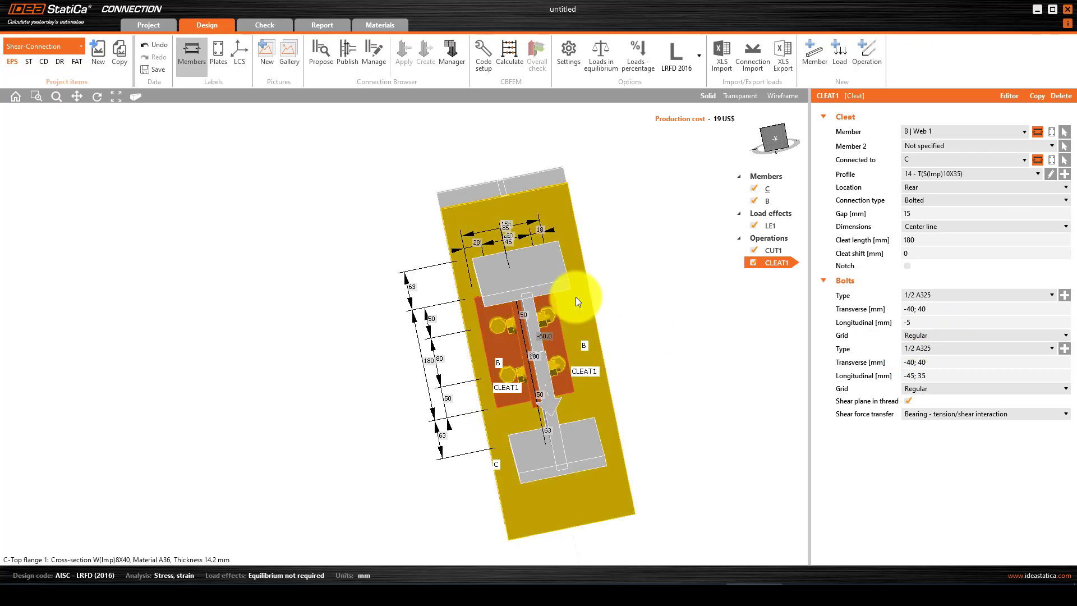
scroll(538, 333, "down", 2)
scroll(540, 278, "up", 6)
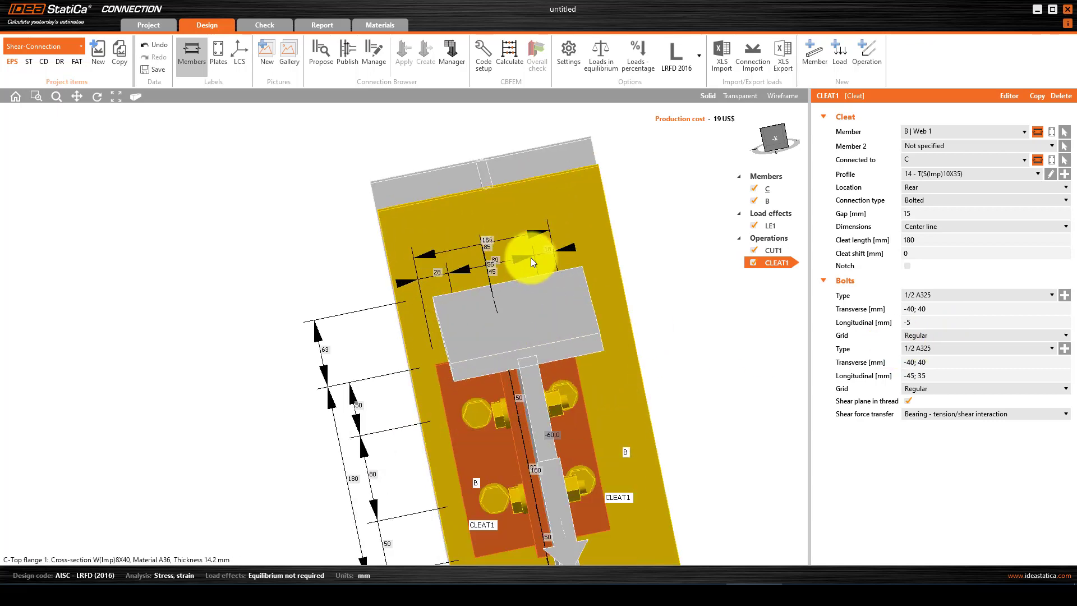
scroll(449, 233, "up", 2)
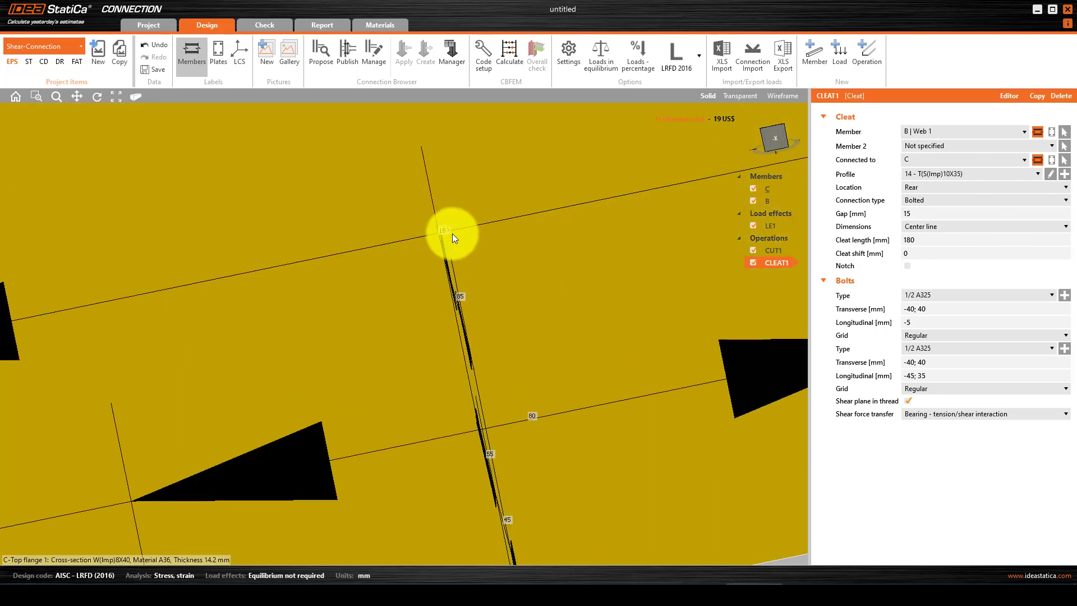
scroll(452, 233, "down", 4)
scroll(452, 234, "down", 2)
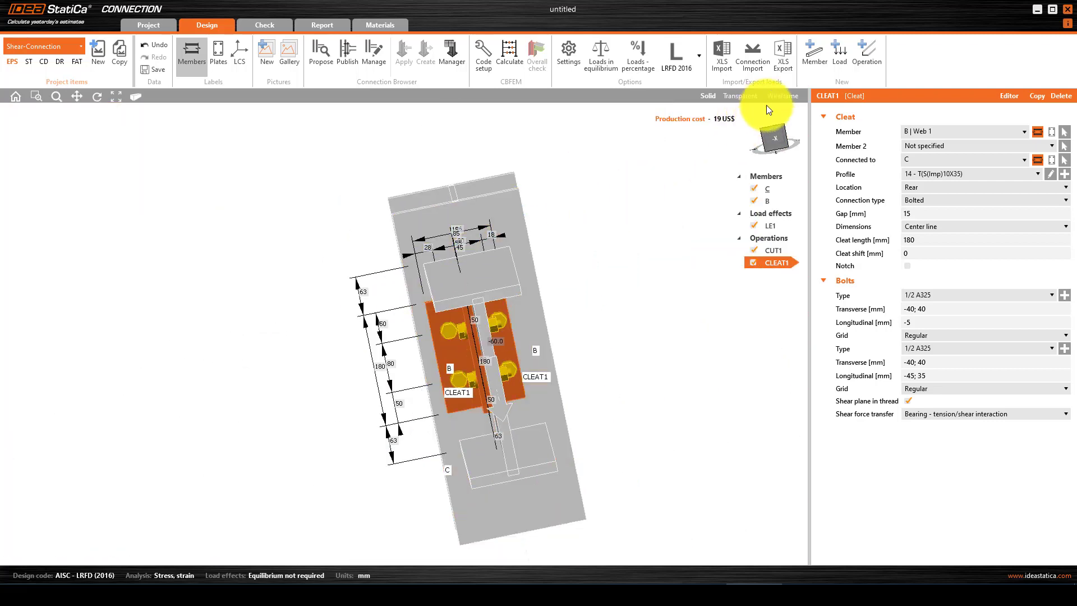
left_click(773, 139)
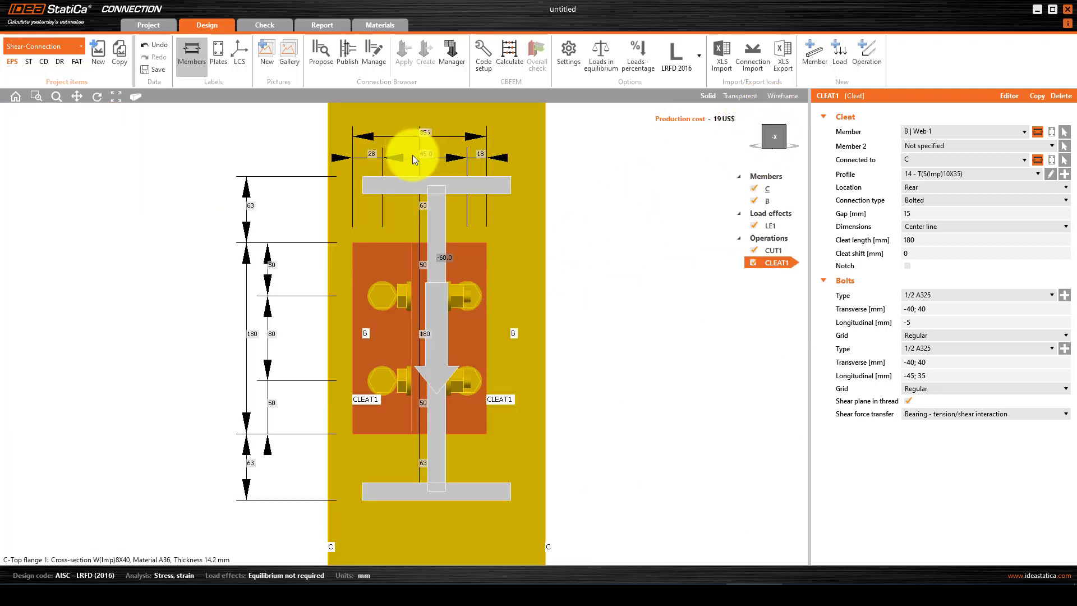
Run the CBFEM calculation of the Shear-Connection with the revised bolt layout.
scroll(463, 365, "down", 2)
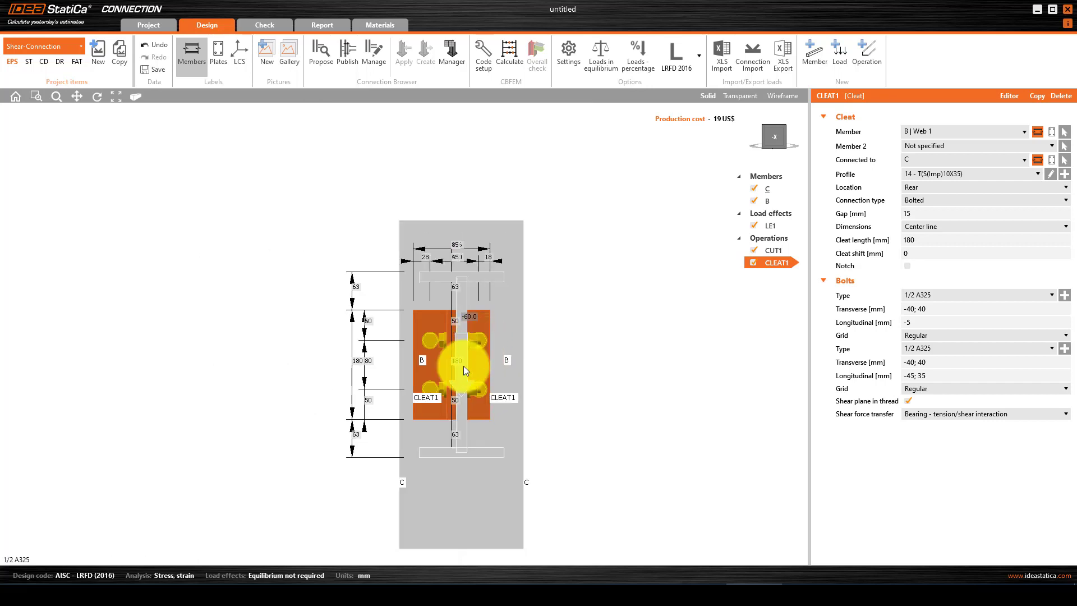
scroll(447, 386, "up", 3)
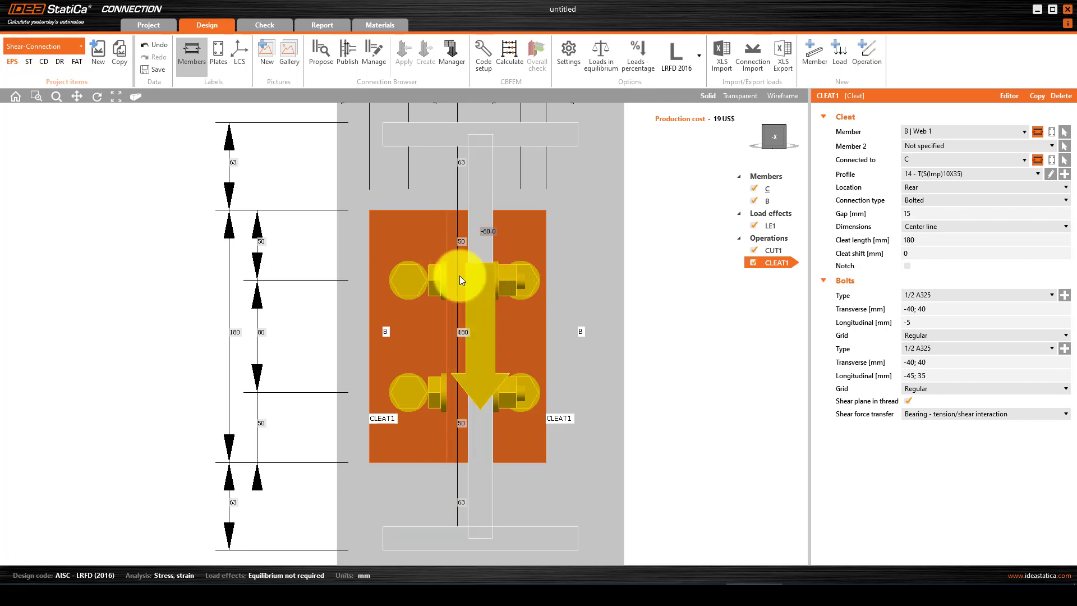
scroll(506, 295, "down", 1)
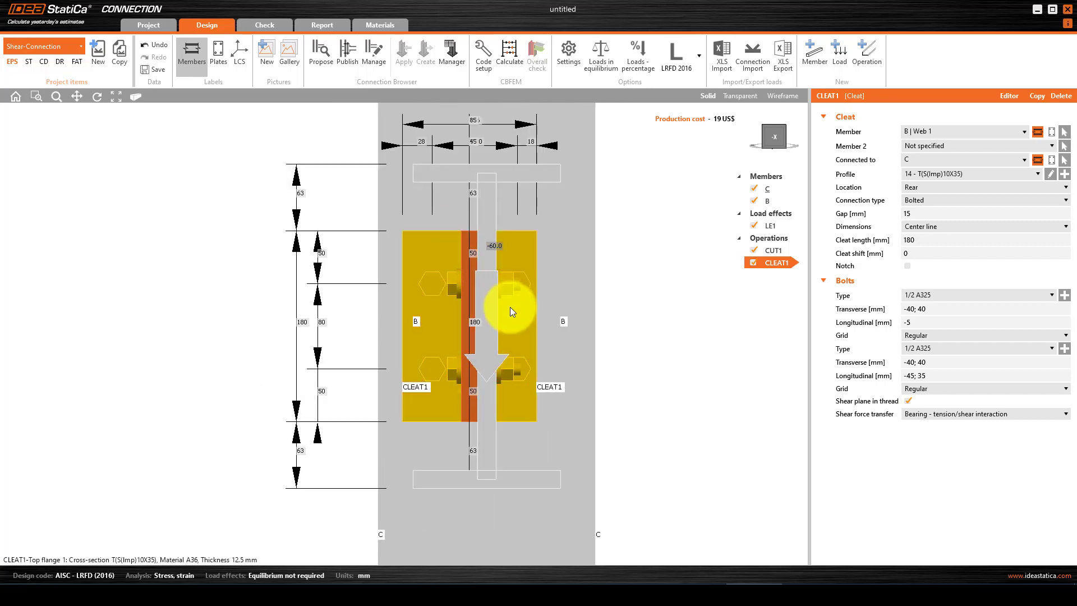
scroll(510, 309, "down", 1)
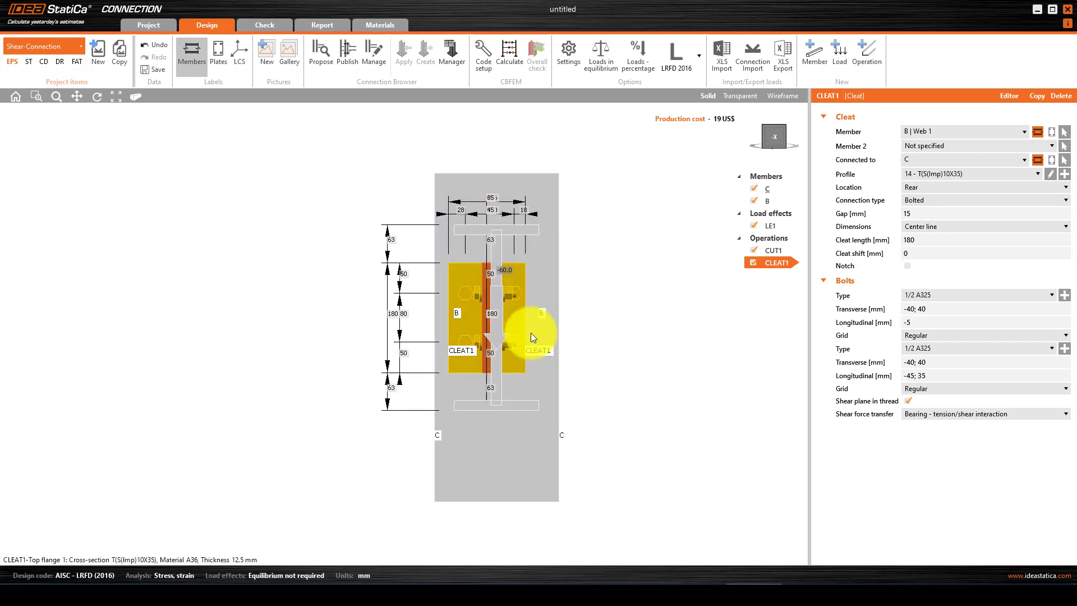
left_click(511, 53)
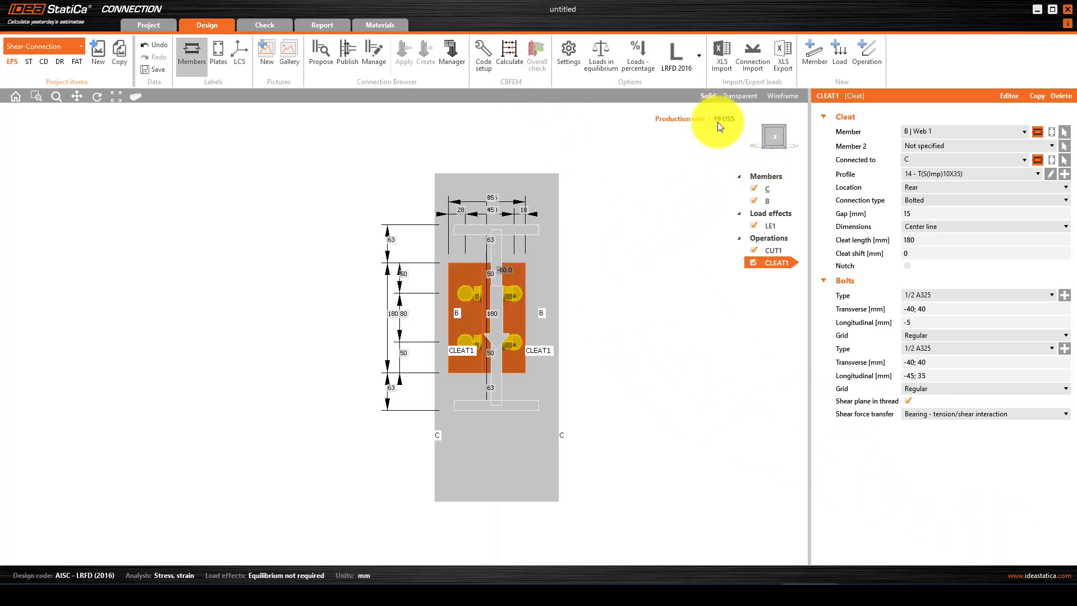
Switch to an isometric 3D view, then orbit and pan to frame the passing connection.
left_click(763, 126)
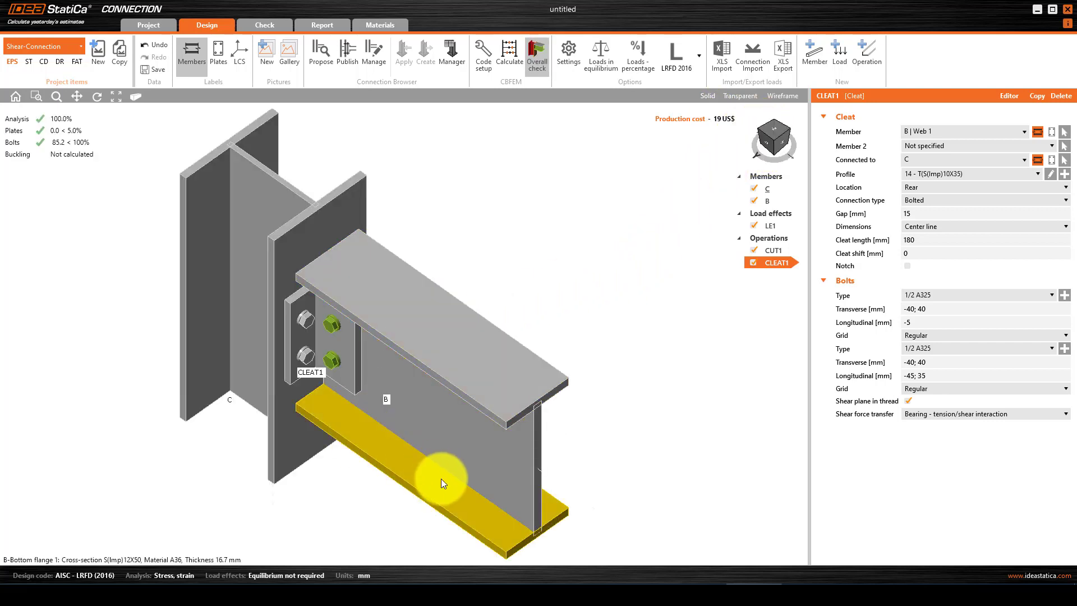
right_click_drag(476, 405, 481, 387)
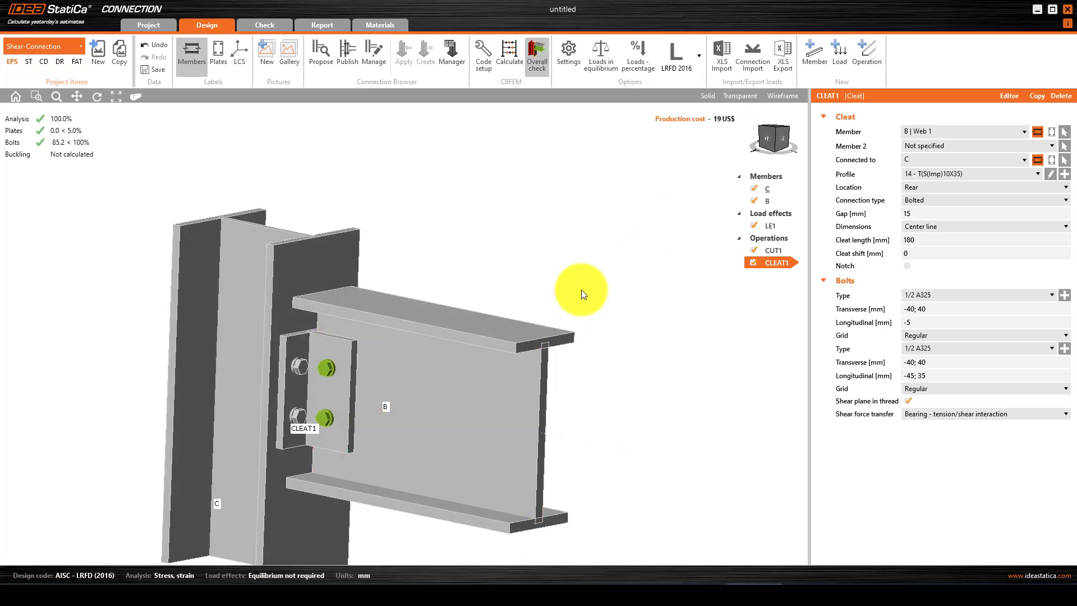
scroll(561, 290, "down", 3)
scroll(487, 376, "up", 3)
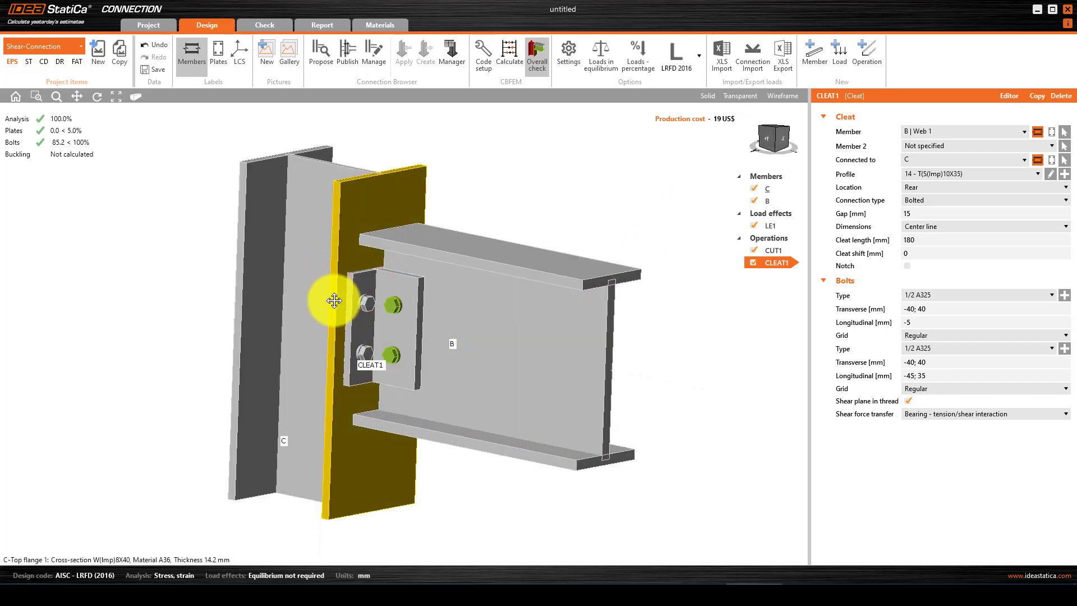
middle_click_drag(325, 301, 337, 308)
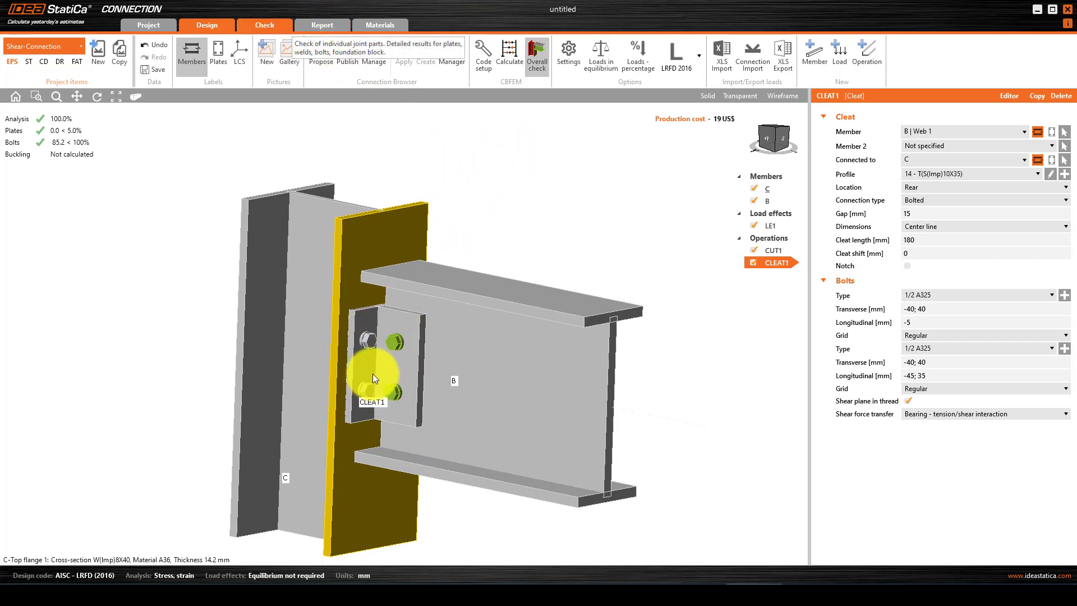
Display bolt forces and equivalent stress contours on the connection plates.
scroll(766, 62, "down", 1)
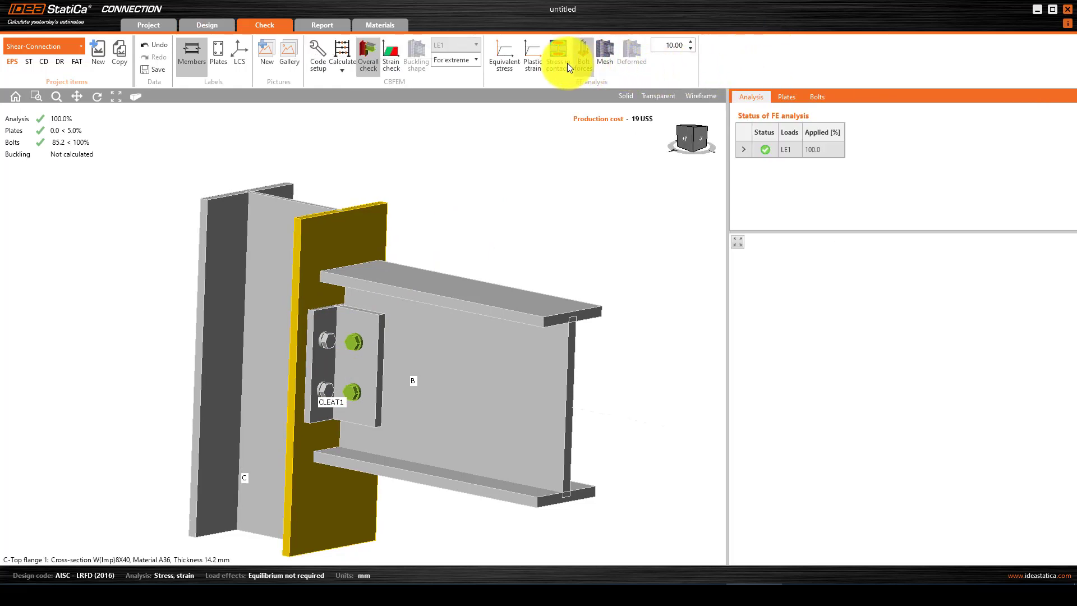
left_click(583, 47)
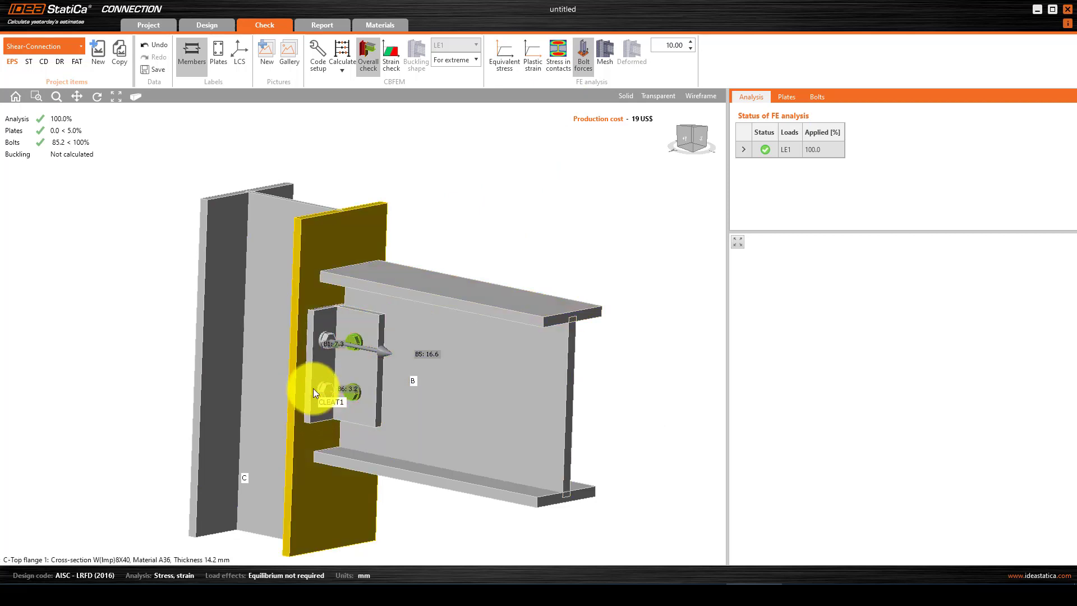
left_click(510, 52)
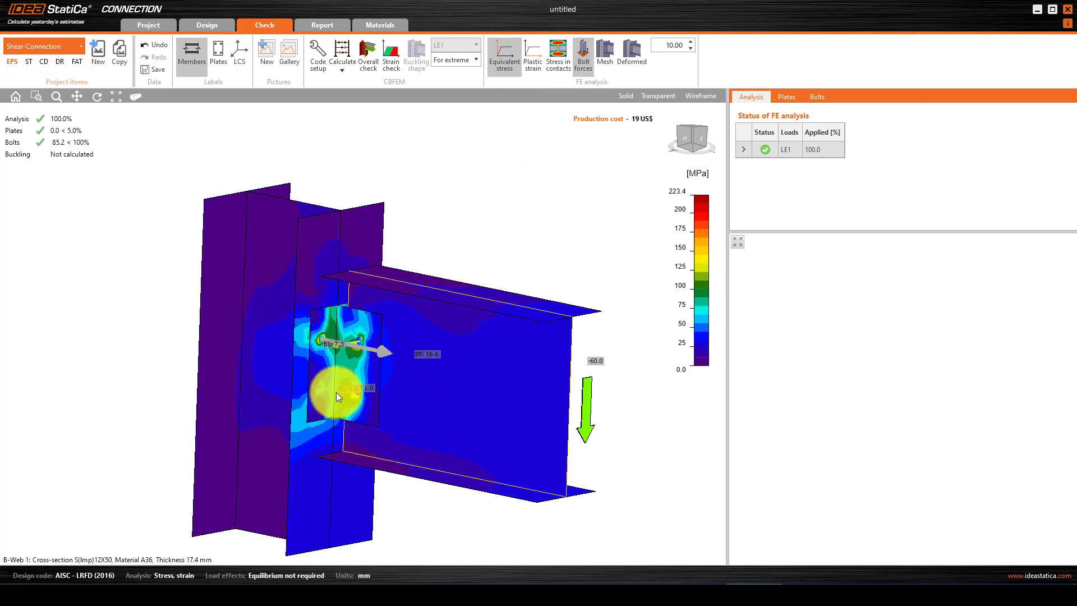
Review the stress and bolt force results from the front and both side views.
left_click(701, 138)
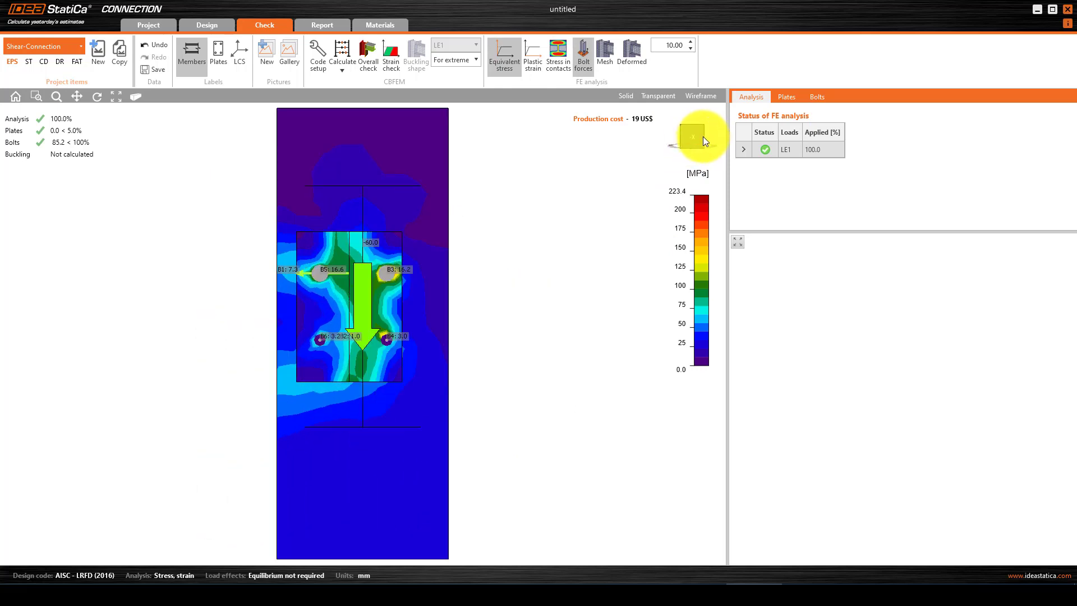
left_click(702, 136)
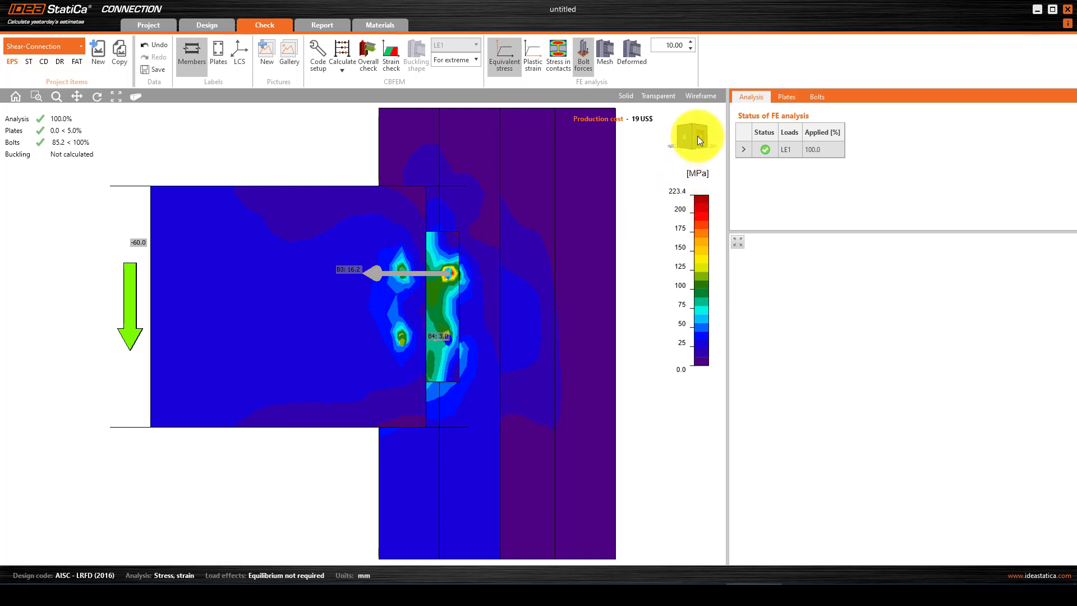
left_click(698, 136)
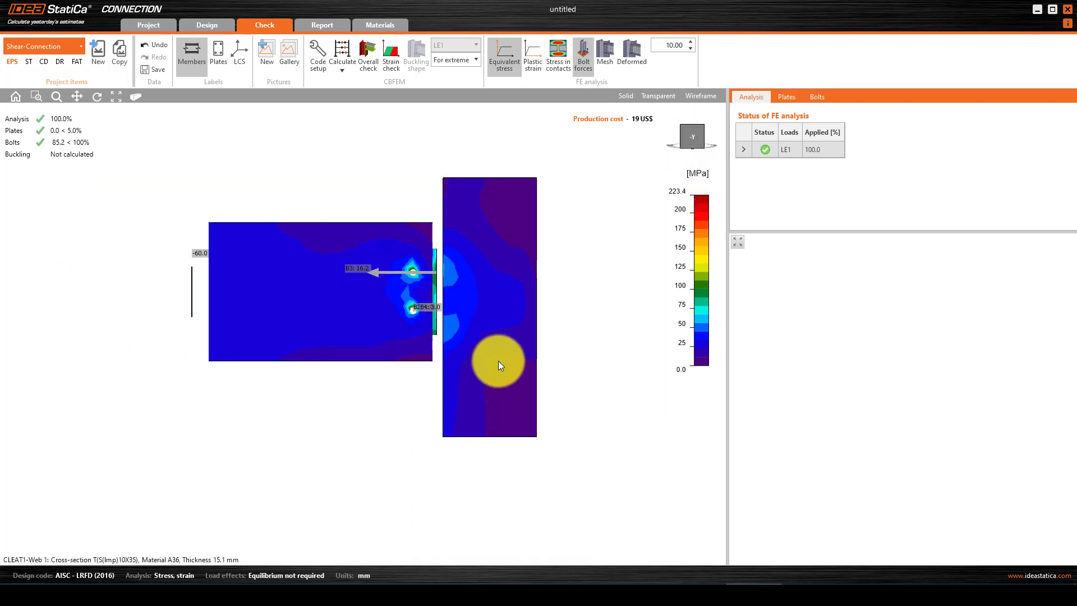
scroll(499, 361, "up", 1)
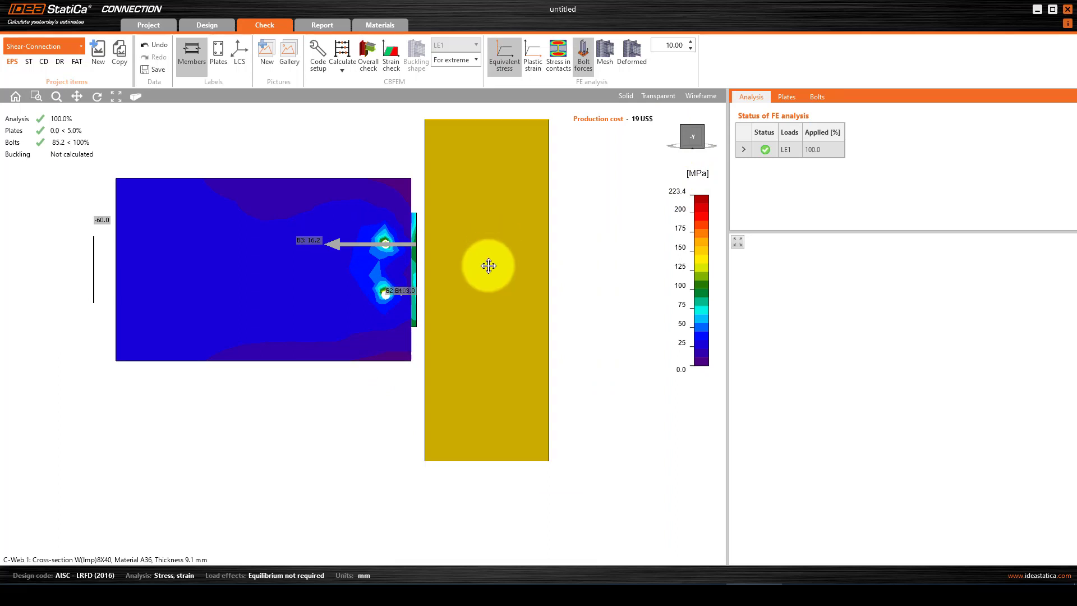
middle_click_drag(488, 265, 481, 281)
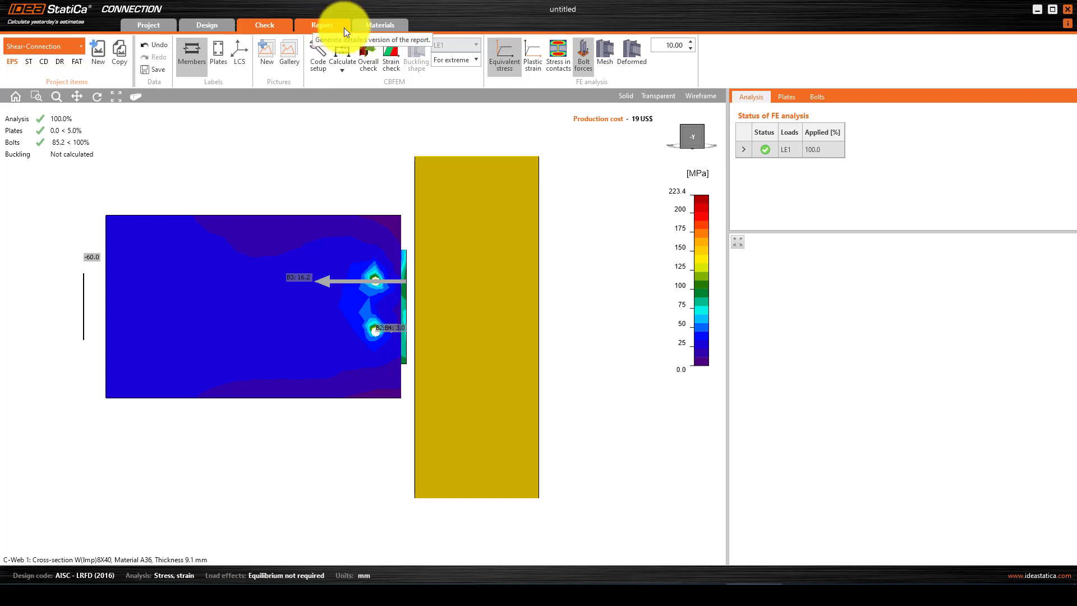
mouse_move(1043, 535)
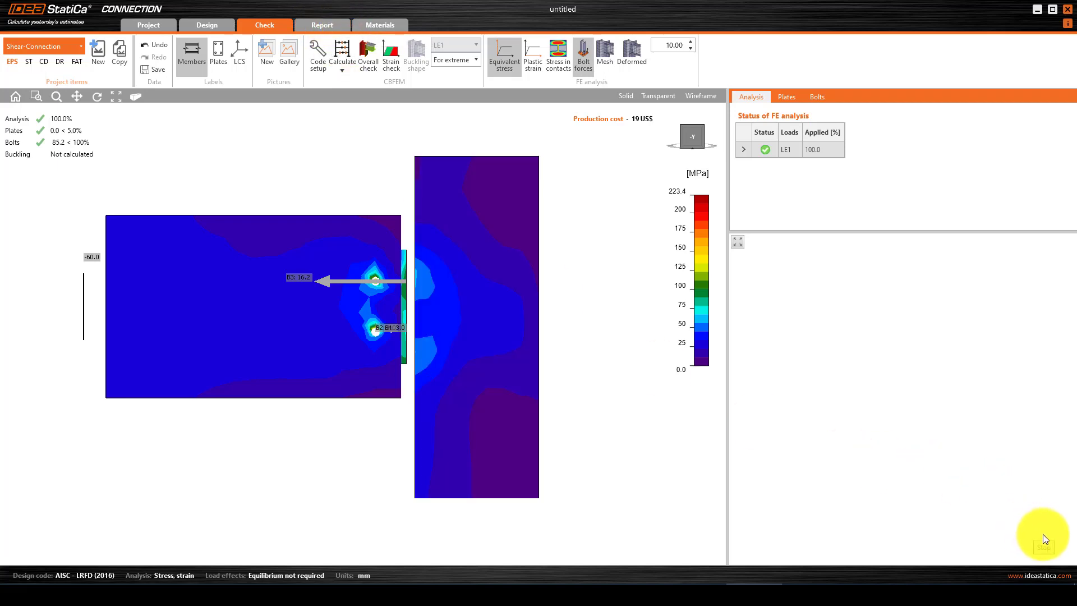